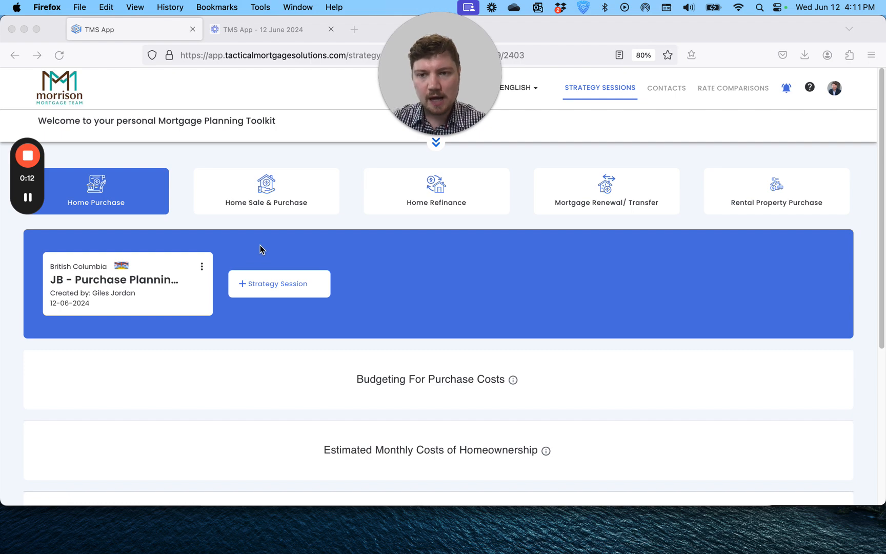
# Start a new home purchase strategy session with the plan title "JB - Townhome Purchase 2025"
pyautogui.click(276, 283)
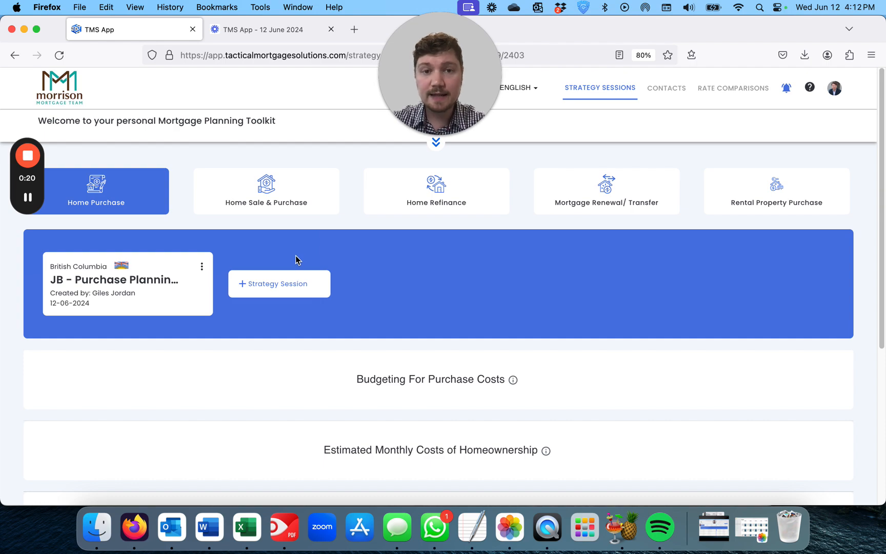
pyautogui.click(281, 289)
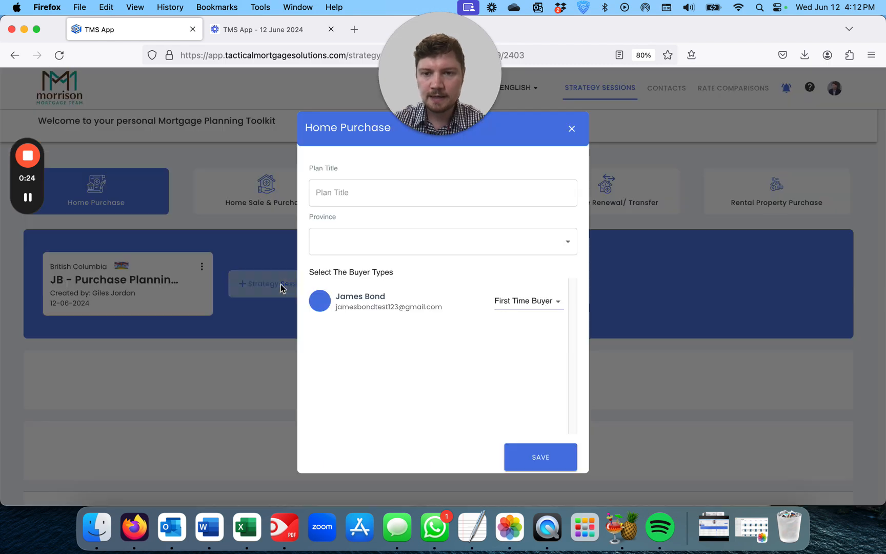
pyautogui.click(391, 194)
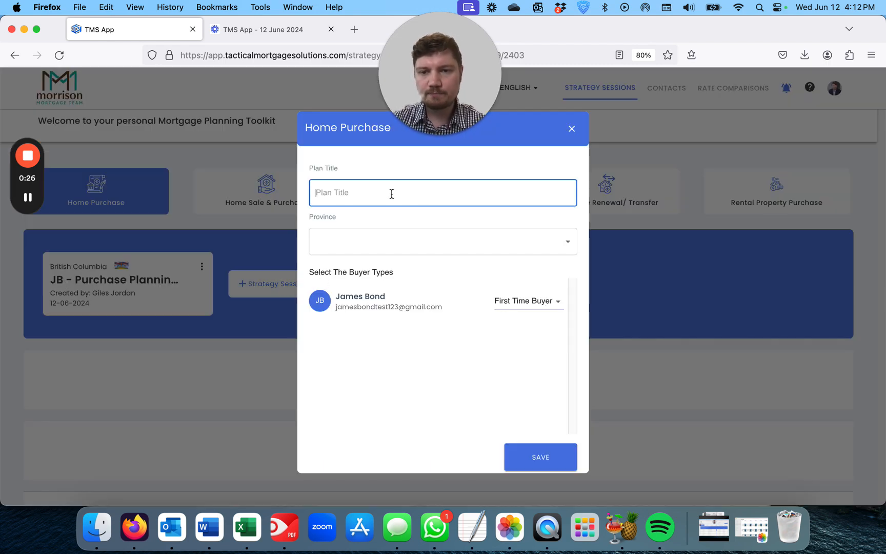
pyautogui.write('JB - Purchas')
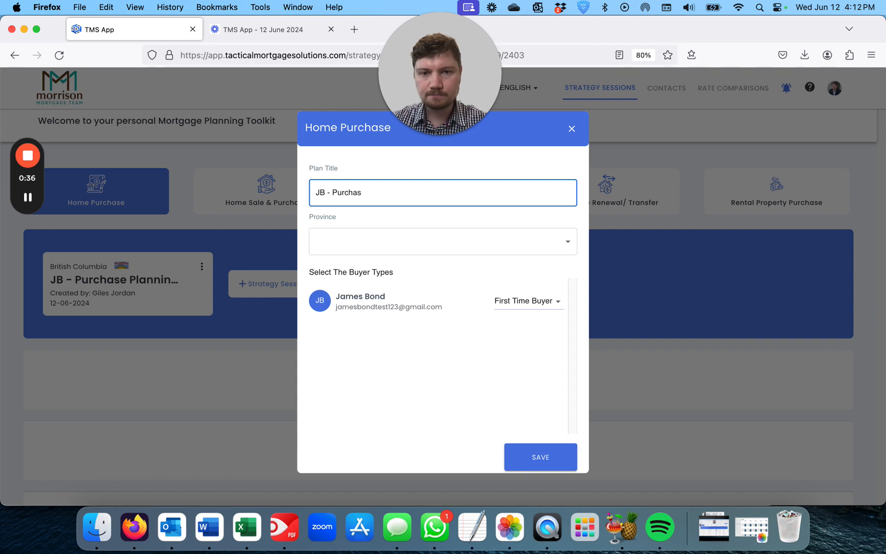
pyautogui.press('BackSpace')
pyautogui.press('BackSpace')
pyautogui.press('BackSpace')
pyautogui.press('BackSpace')
pyautogui.press('BackSpace')
pyautogui.press('BackSpace')
pyautogui.press('BackSpace')
pyautogui.write('T')
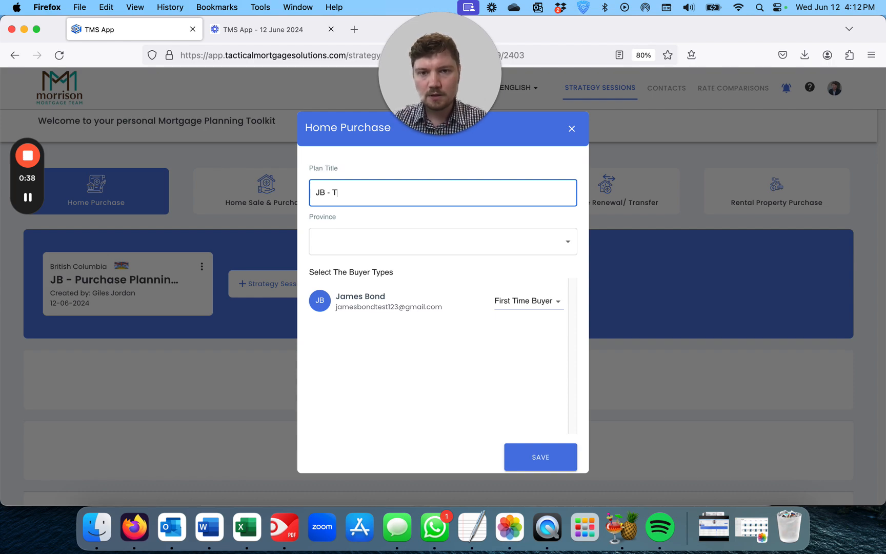
pyautogui.write('ownhome Purchase2')
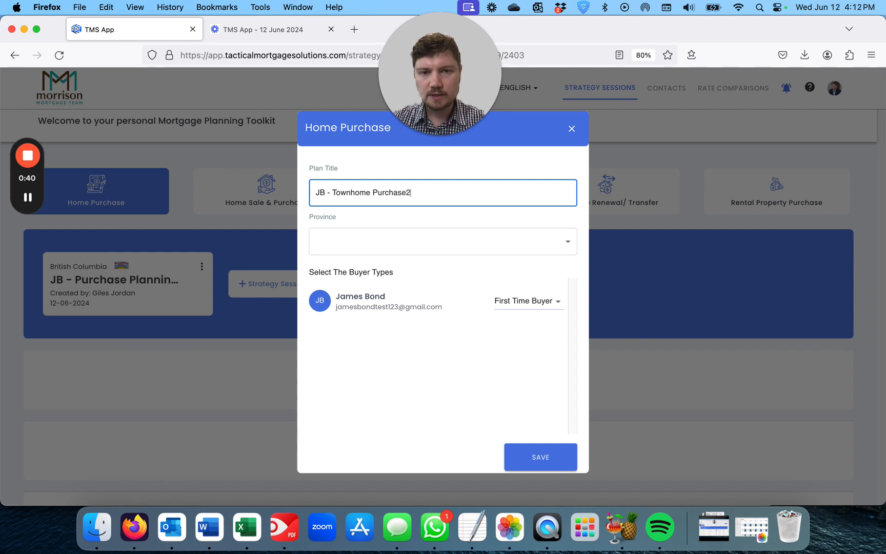
pyautogui.press('BackSpace')
pyautogui.write('2025')
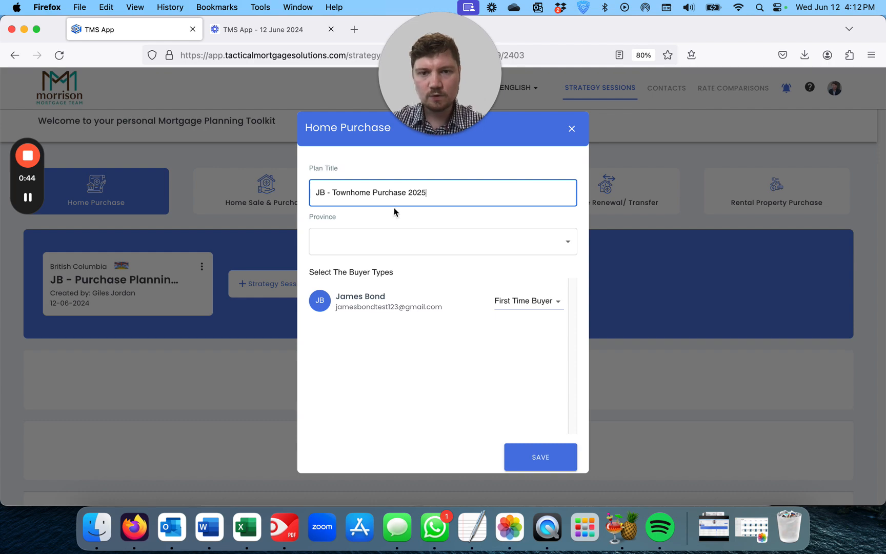
# Set the province to British Columbia, keep the buyer type as First Time Buyer, and save the session
pyautogui.click(409, 245)
pyautogui.click(374, 260)
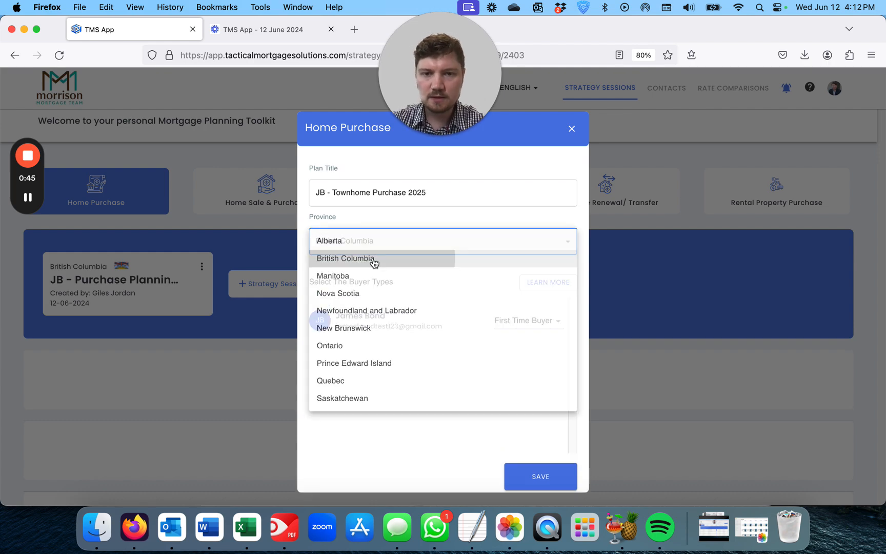
pyautogui.click(507, 324)
pyautogui.click(425, 360)
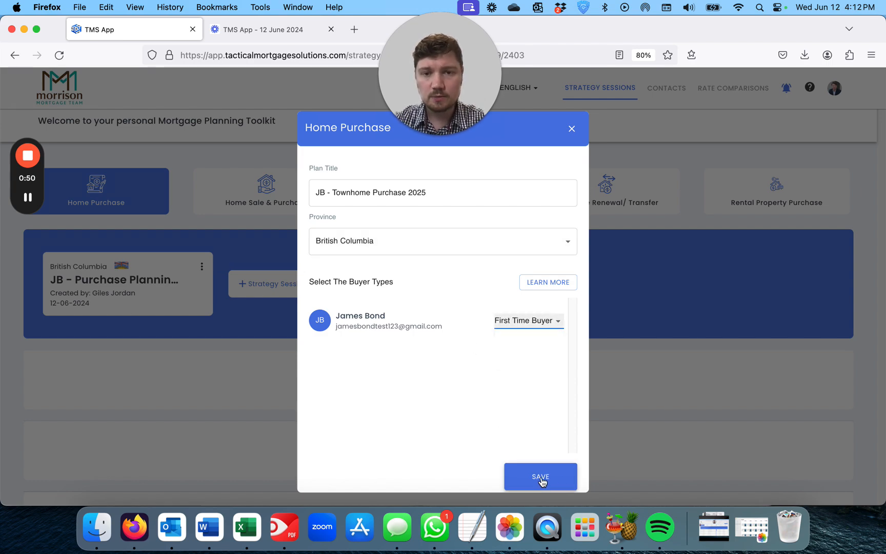
pyautogui.click(541, 478)
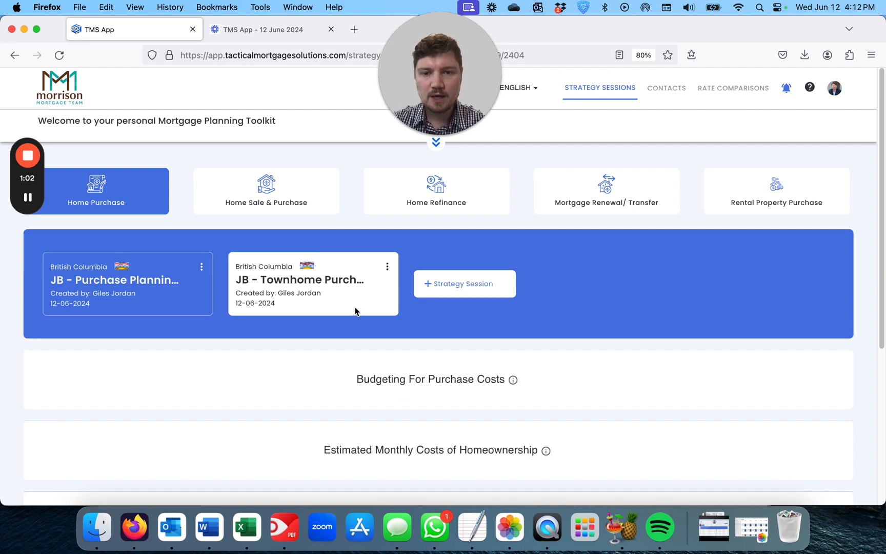
# Expand the purchase price details under Budgeting For Purchase Costs and rename the plan "JB - 2025 Townhome Purchase"
pyautogui.click(437, 384)
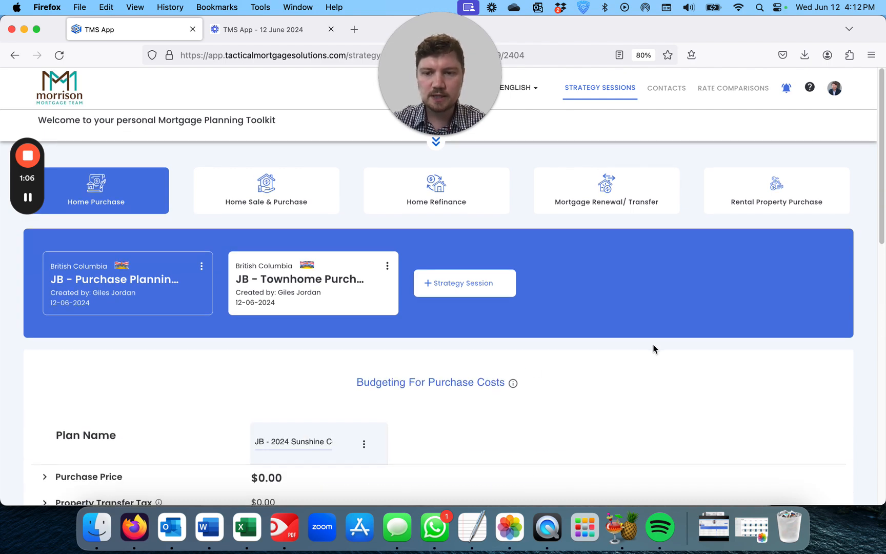
pyautogui.scroll(-5, 658, 348)
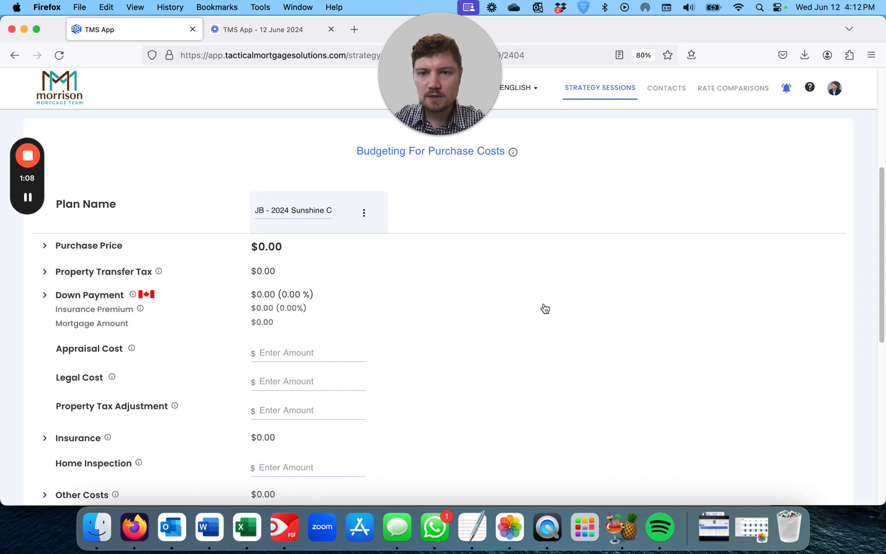
pyautogui.click(100, 246)
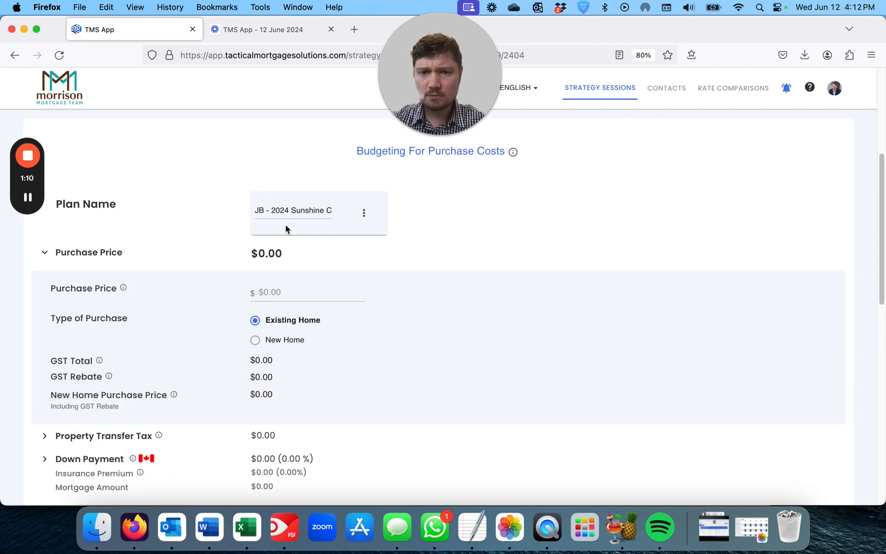
pyautogui.moveTo(257, 209); pyautogui.dragTo(447, 215)
pyautogui.click(275, 209)
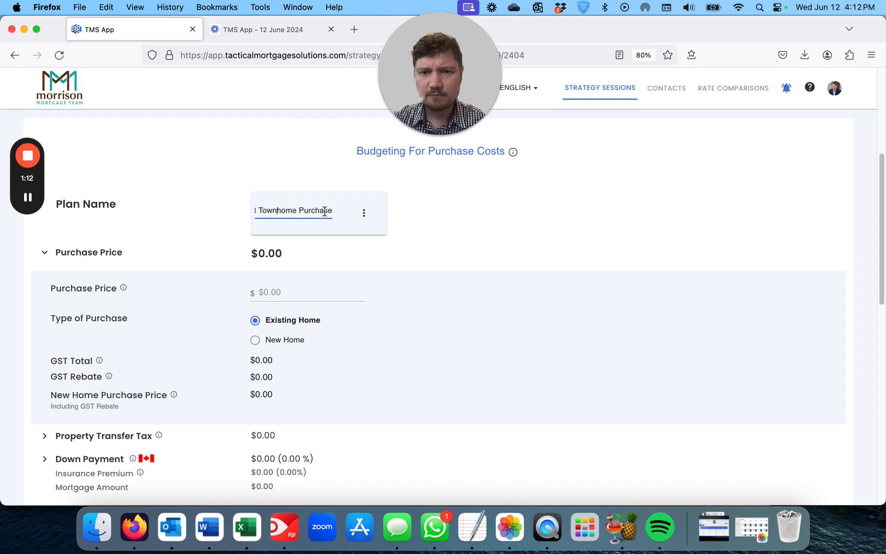
pyautogui.press('super+a')
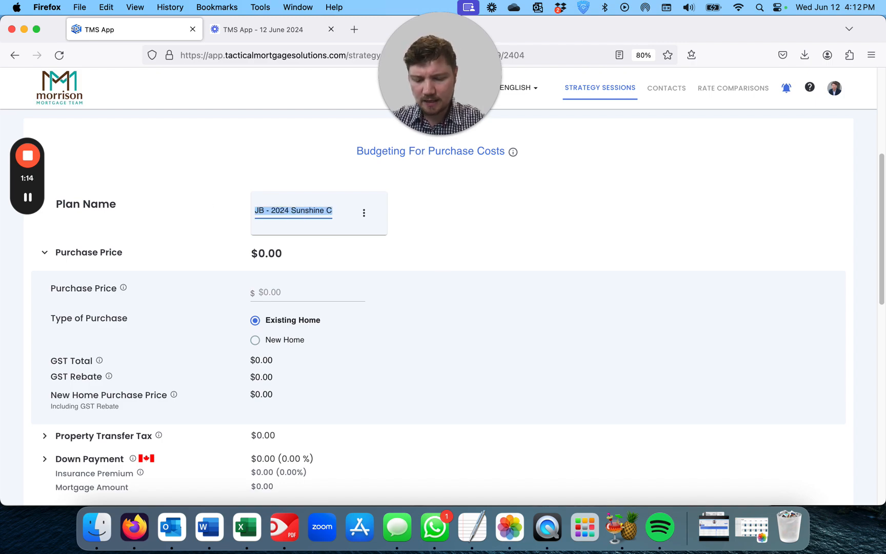
pyautogui.write('JB - 2025 T')
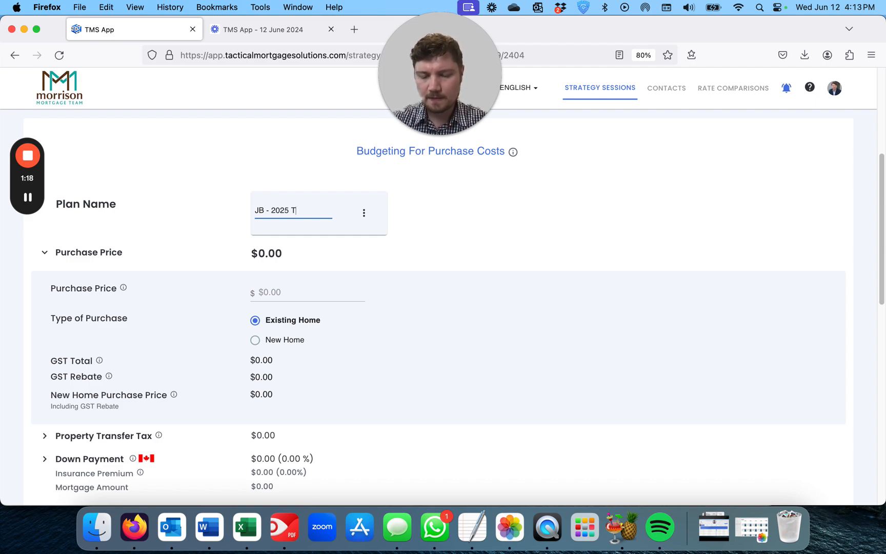
pyautogui.write('ownhome Purchase')
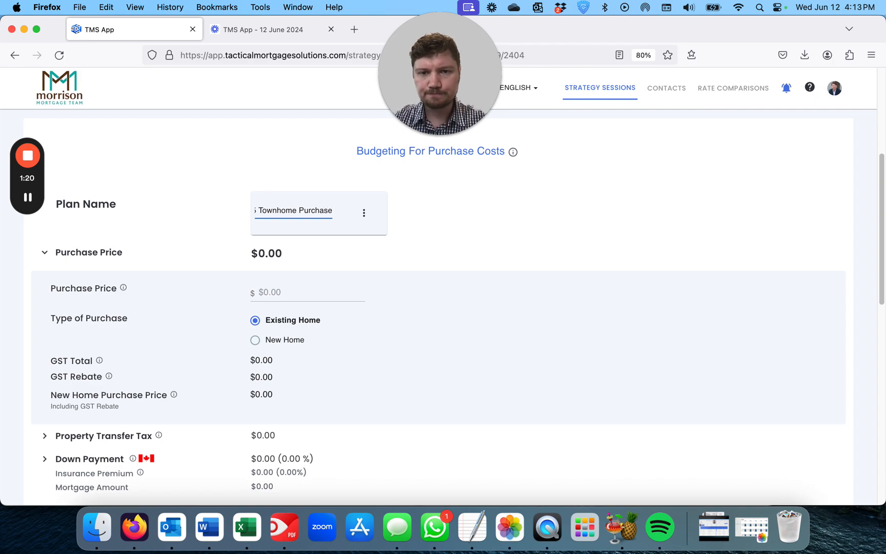
pyautogui.click(757, 195)
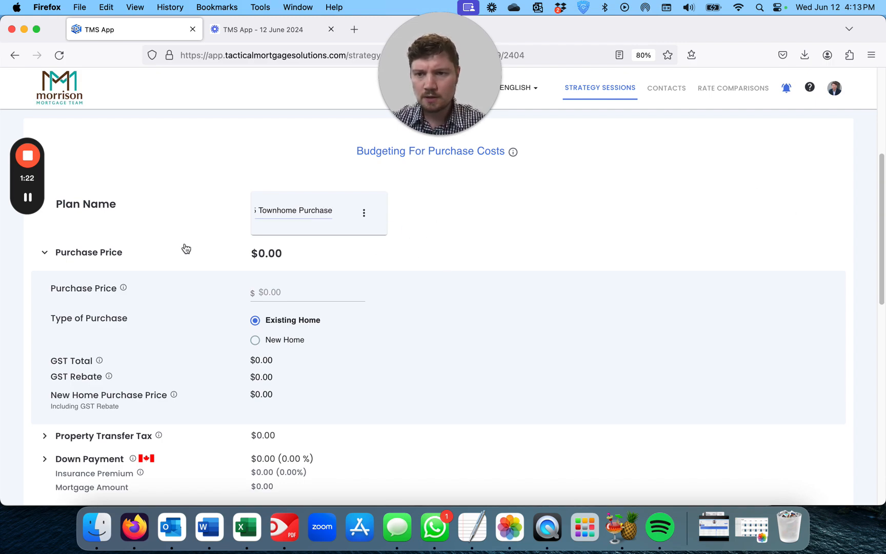
# Set the purchase price to $650,000 and review the resulting property transfer tax
pyautogui.click(298, 291)
pyautogui.write('65')
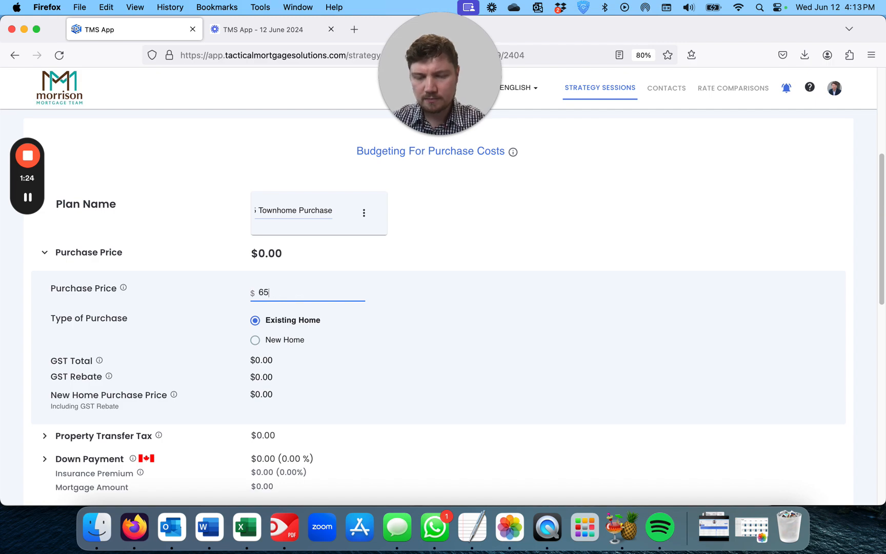
pyautogui.write('0,000')
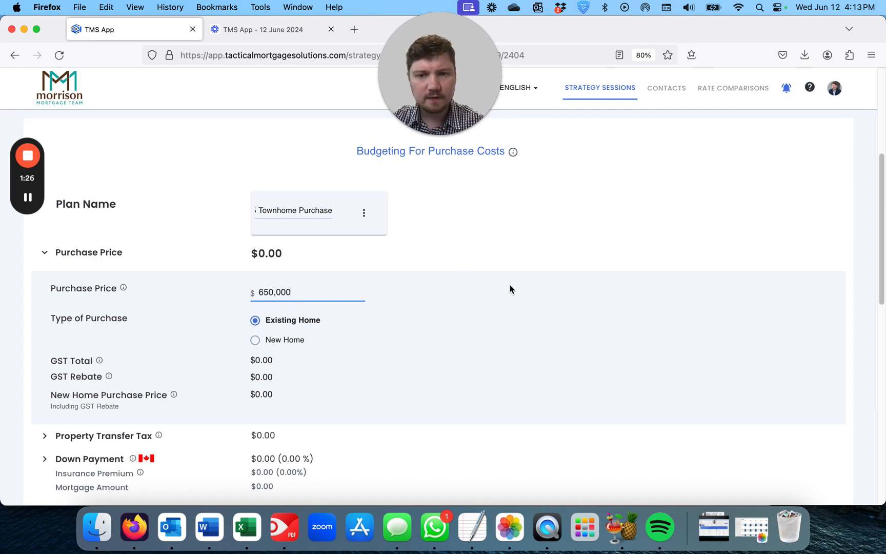
pyautogui.scroll(-1, 508, 289)
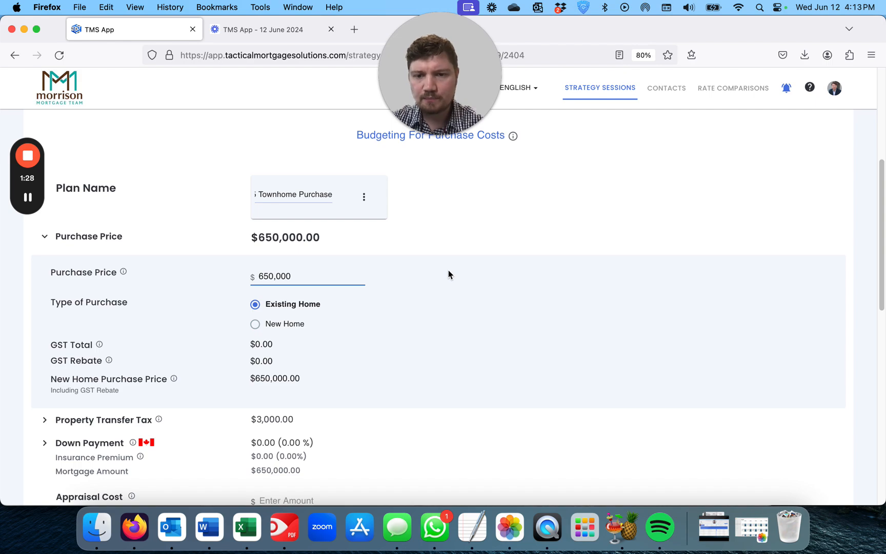
pyautogui.scroll(-1, 447, 273)
pyautogui.scroll(1, 447, 273)
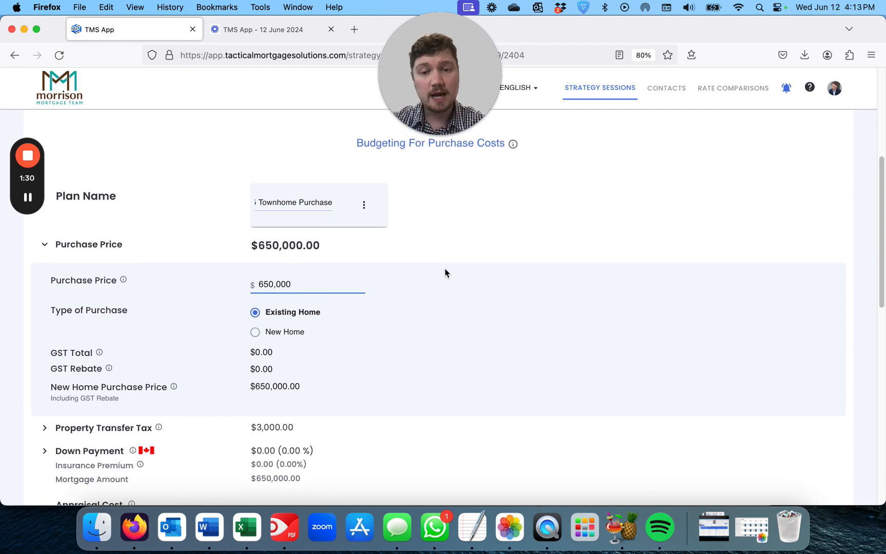
pyautogui.scroll(-2, 448, 274)
pyautogui.scroll(-3, 433, 293)
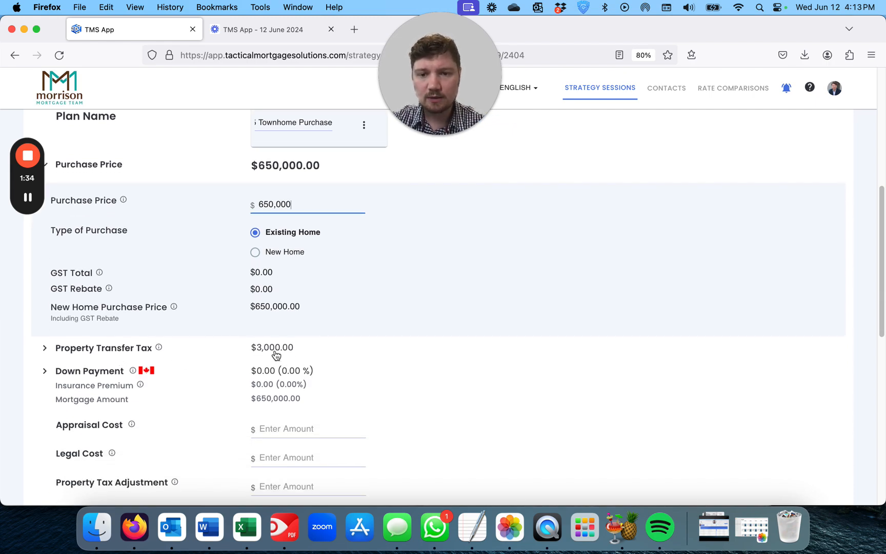
pyautogui.scroll(3, 488, 354)
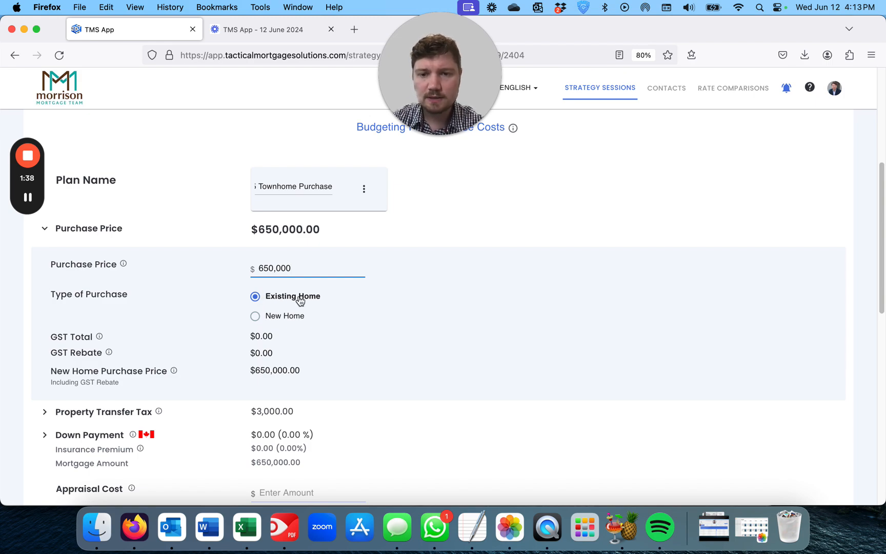
# Try New Home as the type of purchase to see its GST effect, and return it to Existing Home
pyautogui.click(254, 319)
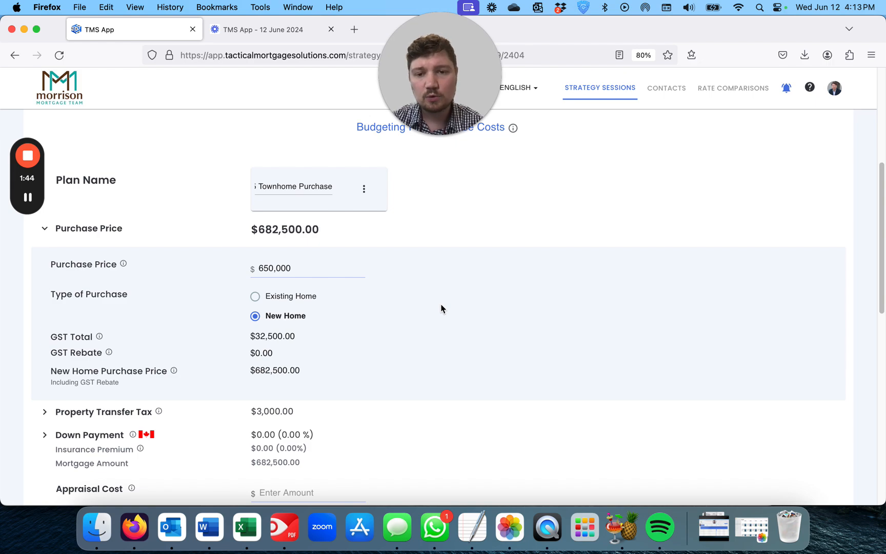
pyautogui.scroll(1, 420, 308)
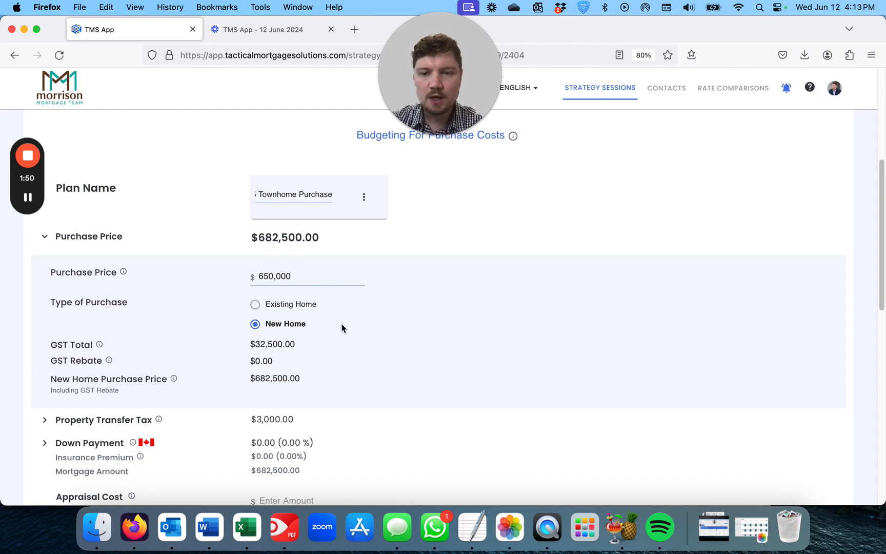
pyautogui.click(255, 304)
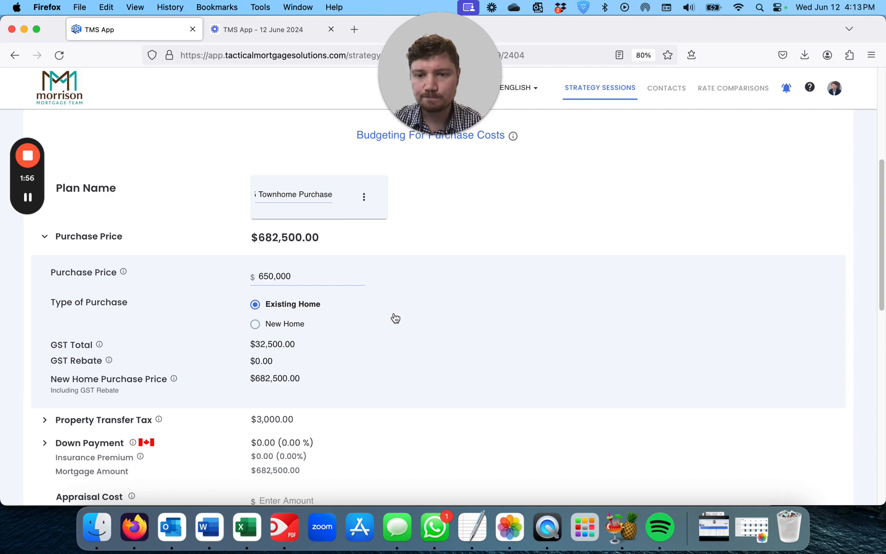
pyautogui.scroll(-1, 387, 341)
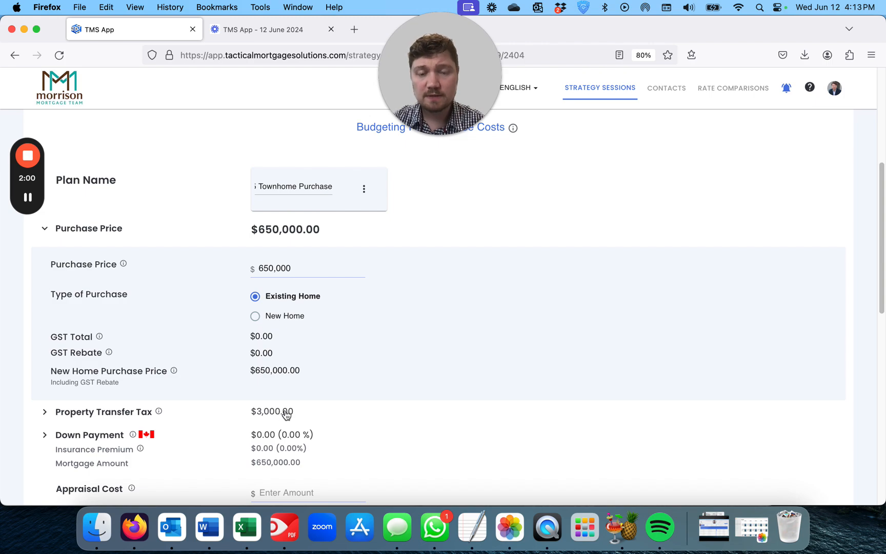
# Edit the townhome purchase session to change the buyer type to Repeat Buyer, and save the update
pyautogui.scroll(5, 284, 414)
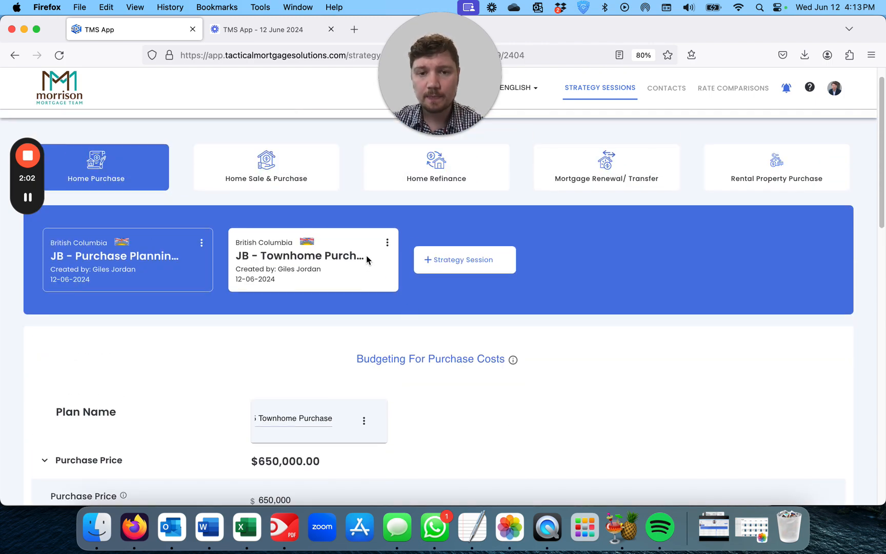
pyautogui.click(387, 242)
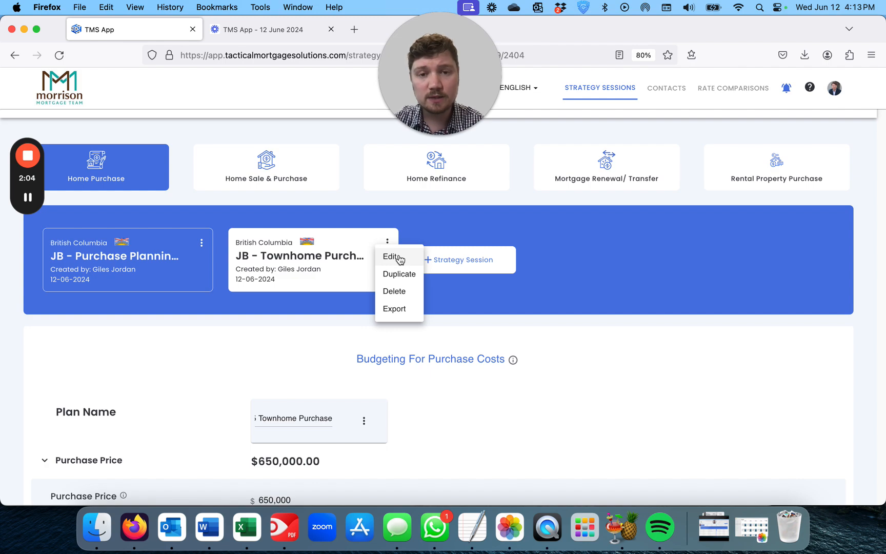
pyautogui.click(391, 256)
pyautogui.click(519, 322)
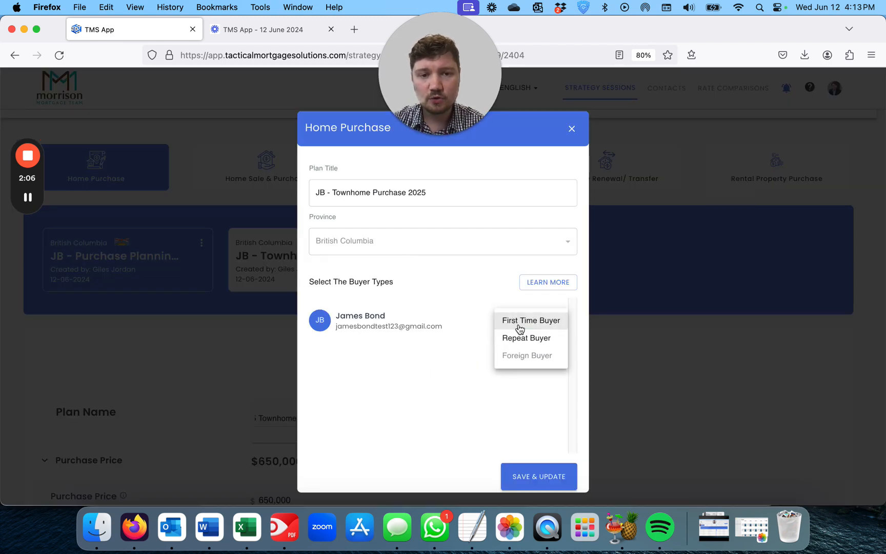
pyautogui.click(520, 338)
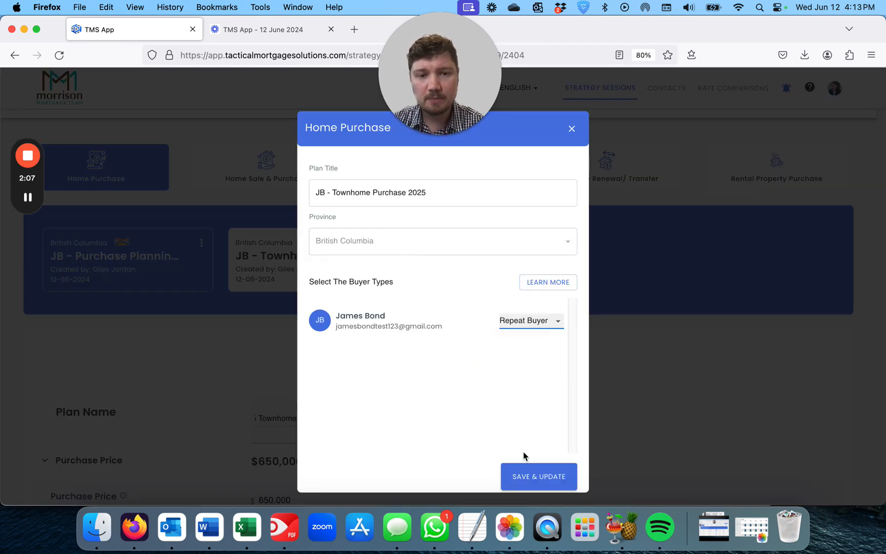
pyautogui.click(618, 398)
# Collapse the purchase price details and expand the down payment section to compare its preset options
pyautogui.scroll(-5, 444, 383)
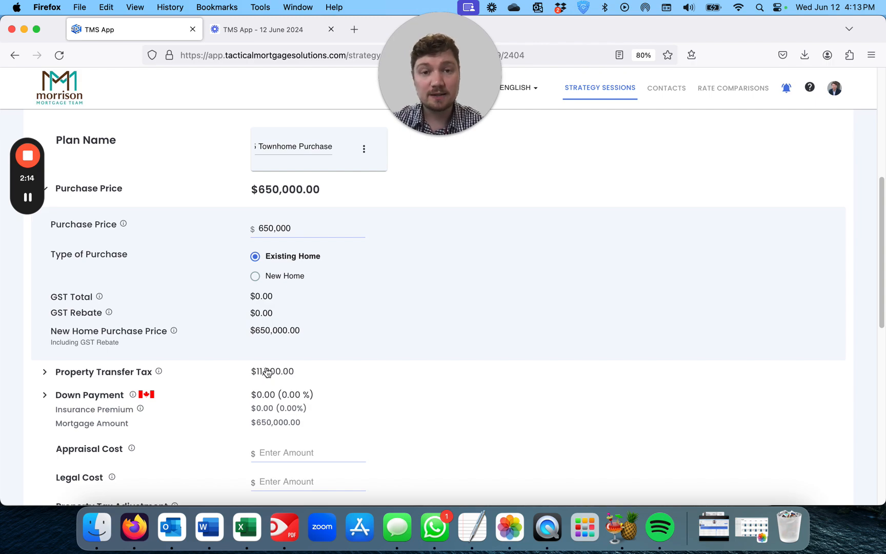
pyautogui.click(92, 193)
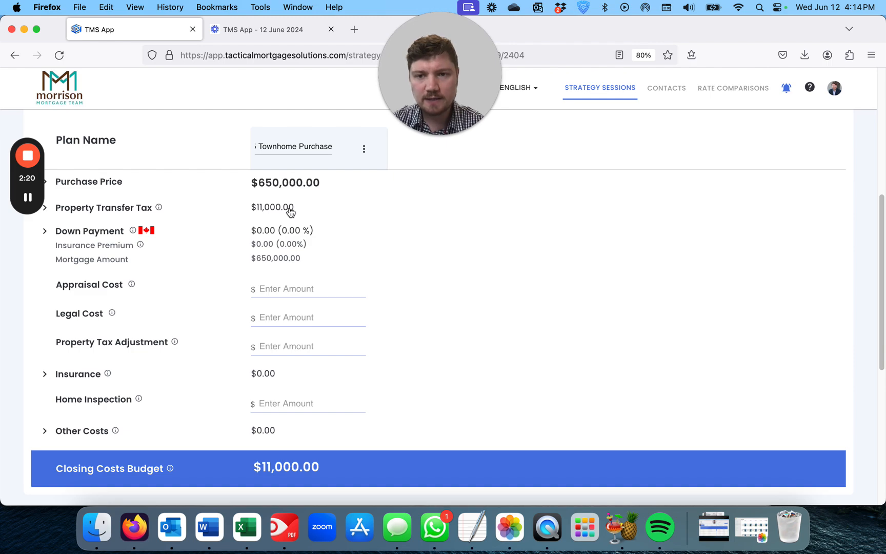
pyautogui.click(88, 236)
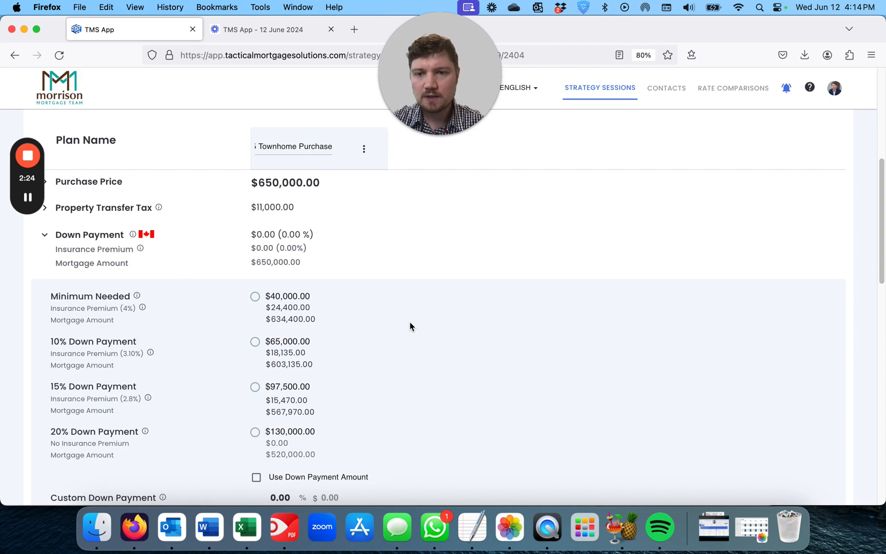
pyautogui.scroll(-1, 409, 321)
pyautogui.scroll(1, 410, 322)
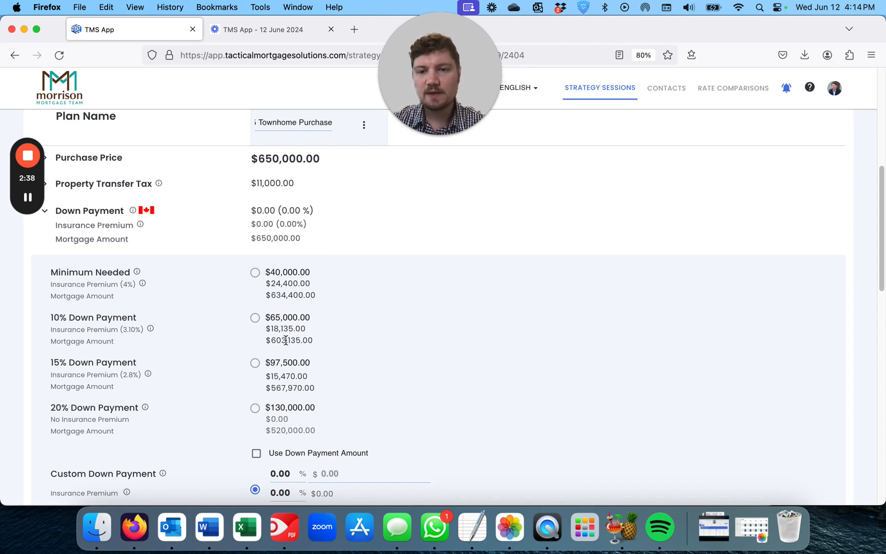
pyautogui.scroll(-1, 286, 335)
pyautogui.scroll(-1, 271, 369)
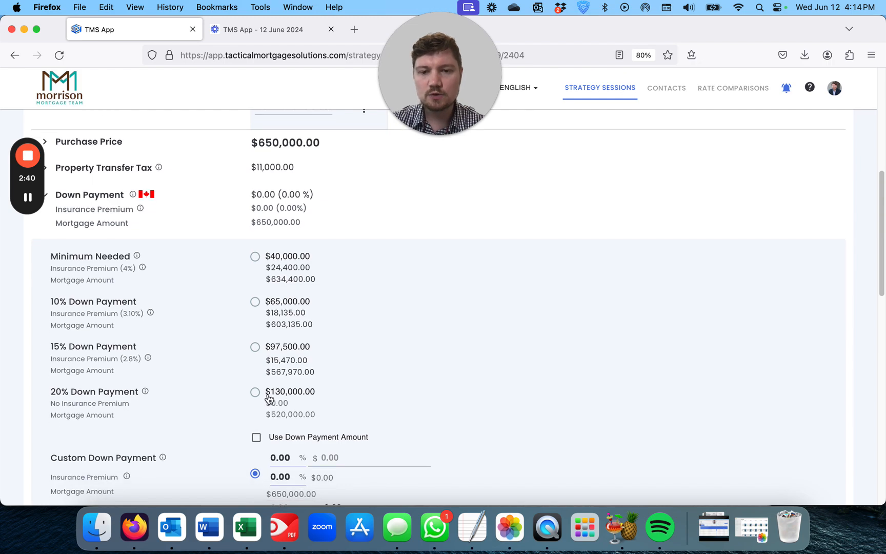
# Try the 10%, Minimum Needed, 15% and 20% down payment options in turn to compare their insurance premiums and mortgage amounts
pyautogui.click(255, 302)
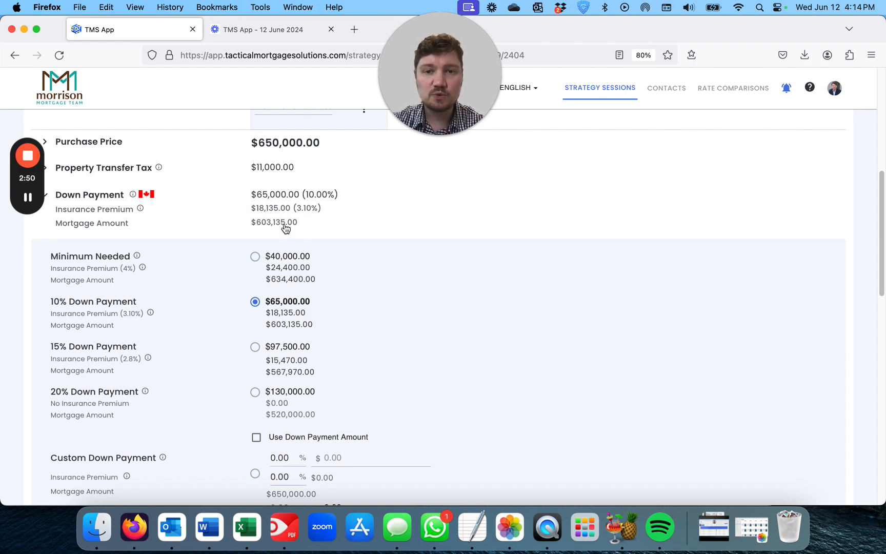
pyautogui.click(255, 258)
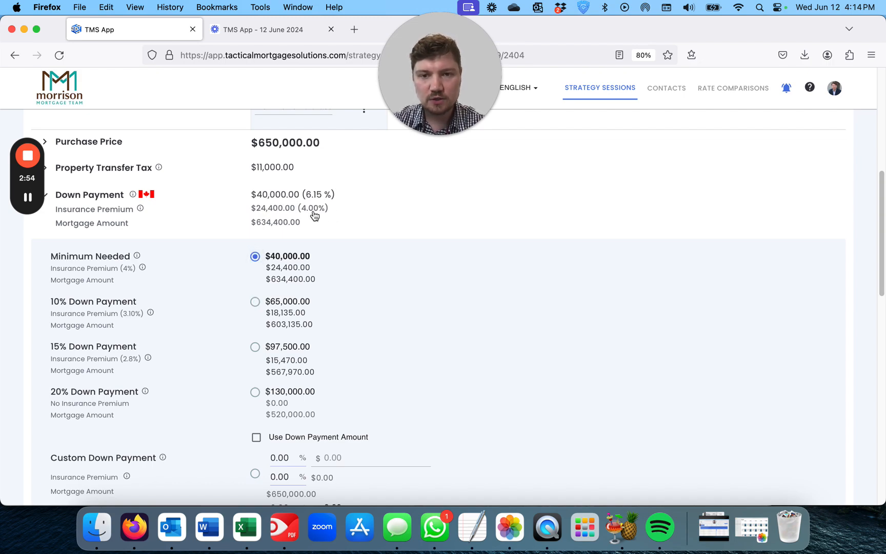
pyautogui.click(255, 347)
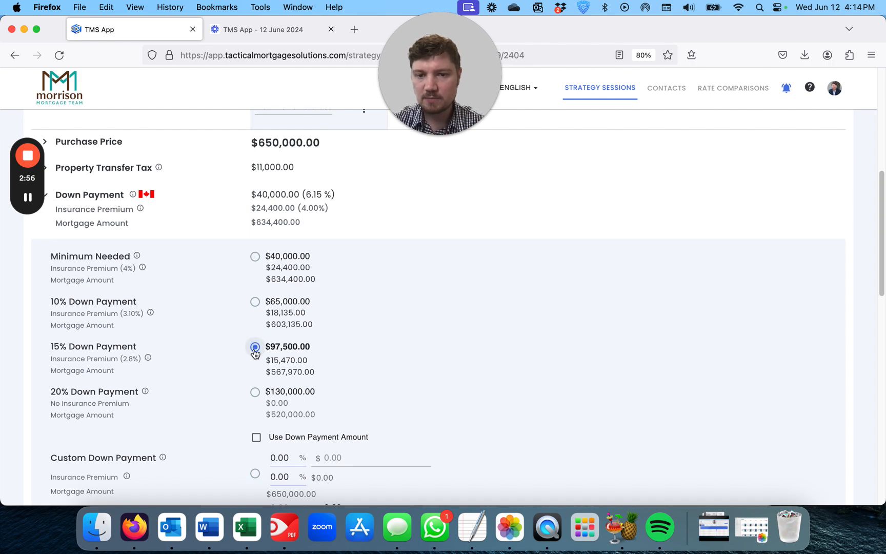
pyautogui.click(255, 392)
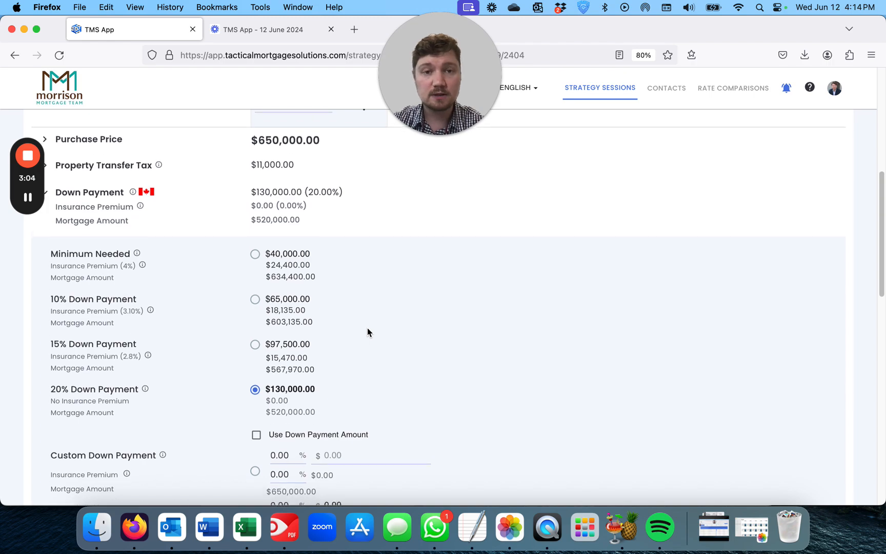
pyautogui.scroll(-2, 370, 330)
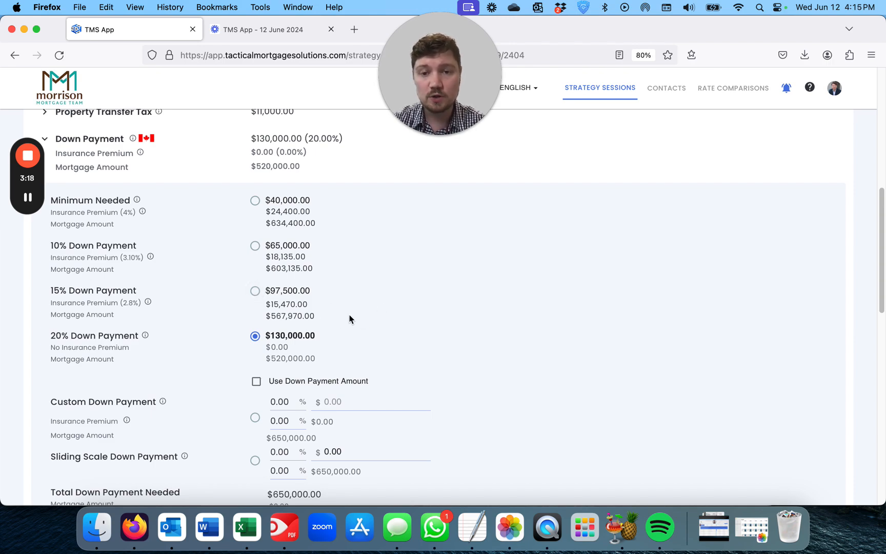
pyautogui.scroll(-1, 351, 317)
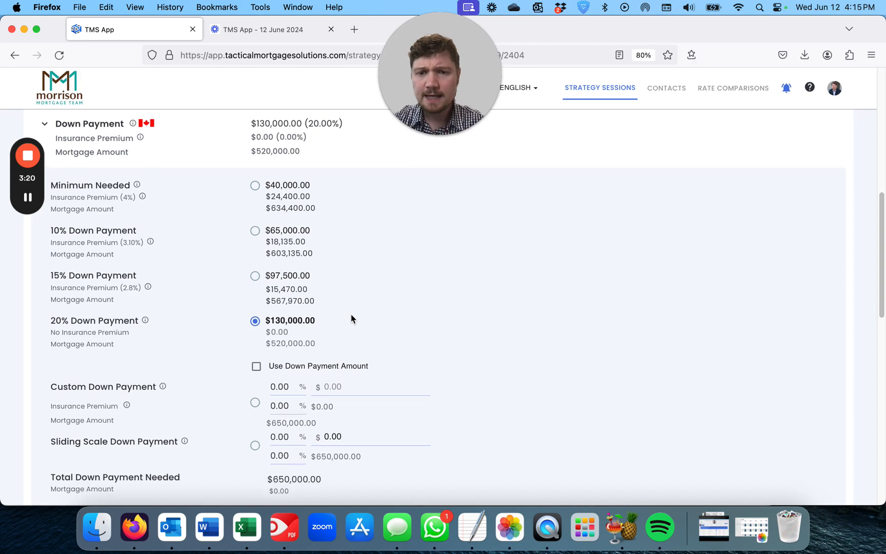
pyautogui.scroll(2, 350, 317)
pyautogui.scroll(-1, 351, 317)
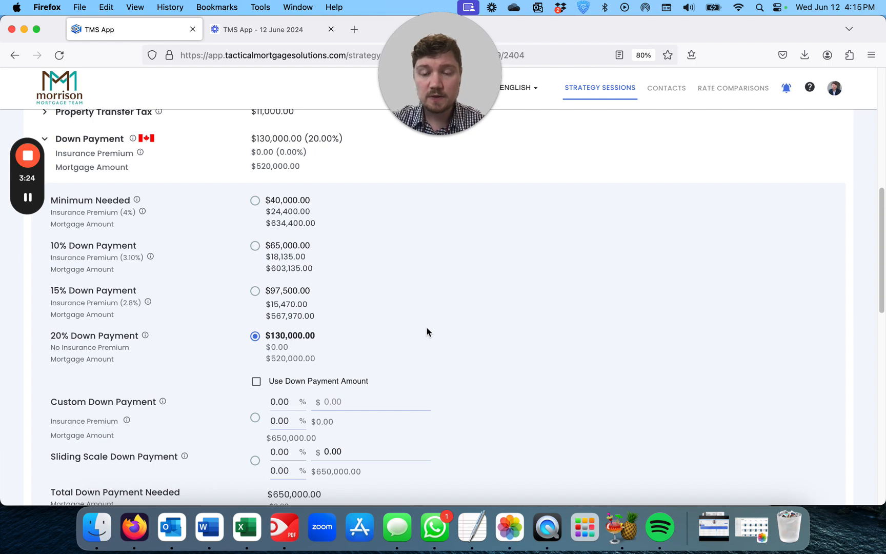
# Enable Use Down Payment Amount, set the custom down payment to $200,000, and check the down payment summary
pyautogui.scroll(-5, 427, 332)
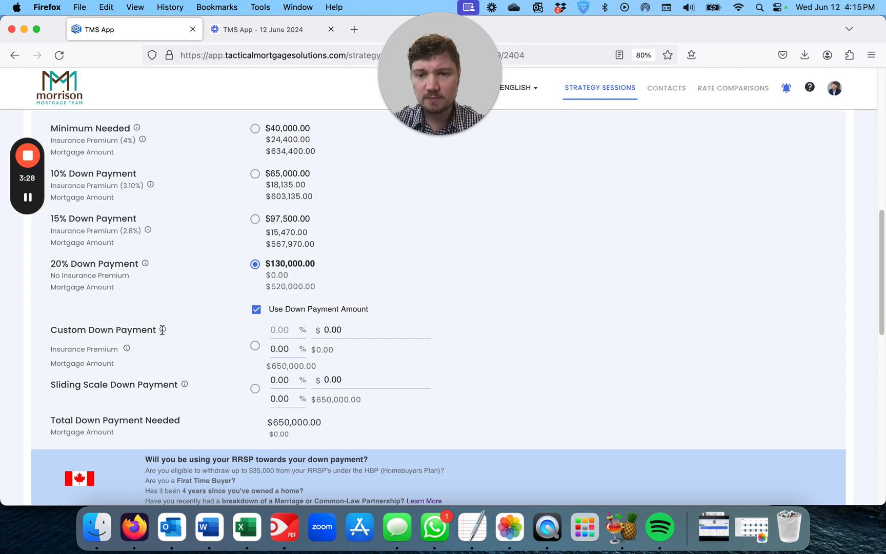
pyautogui.click(351, 330)
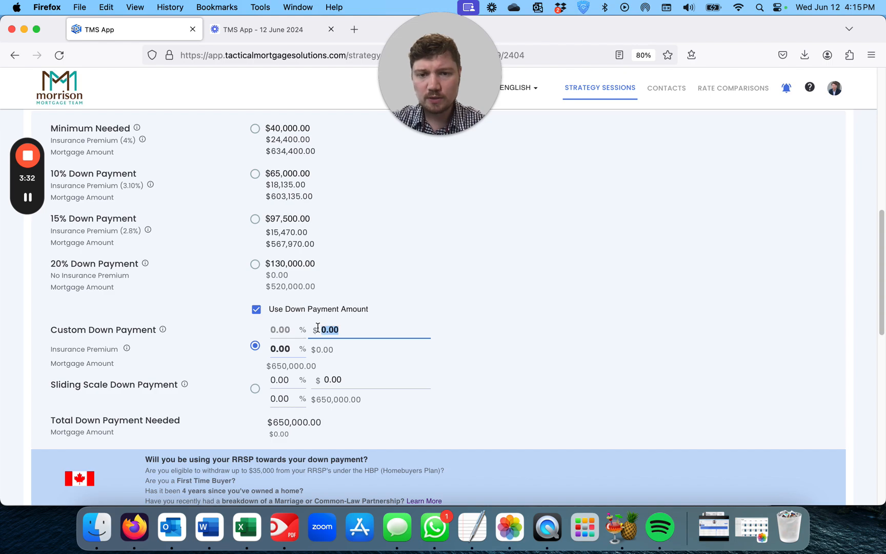
pyautogui.moveTo(317, 328); pyautogui.dragTo(390, 329)
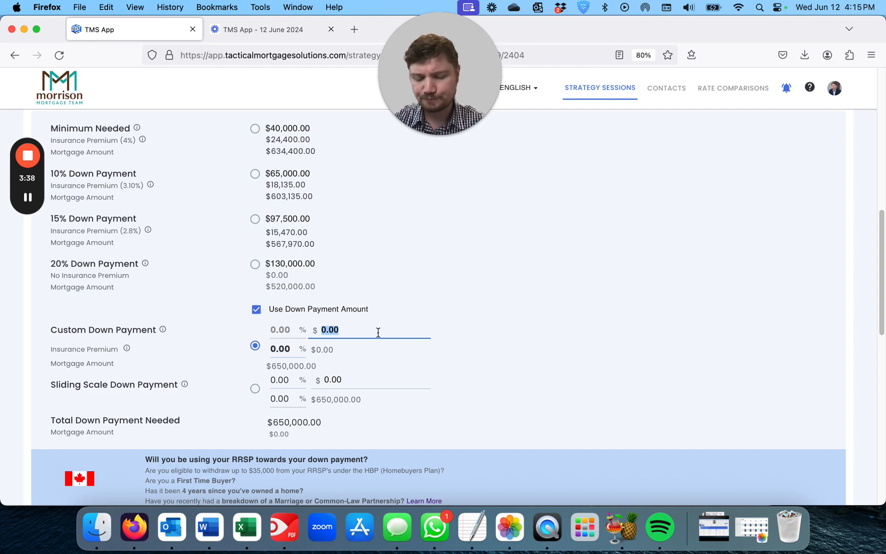
pyautogui.write('2000000')
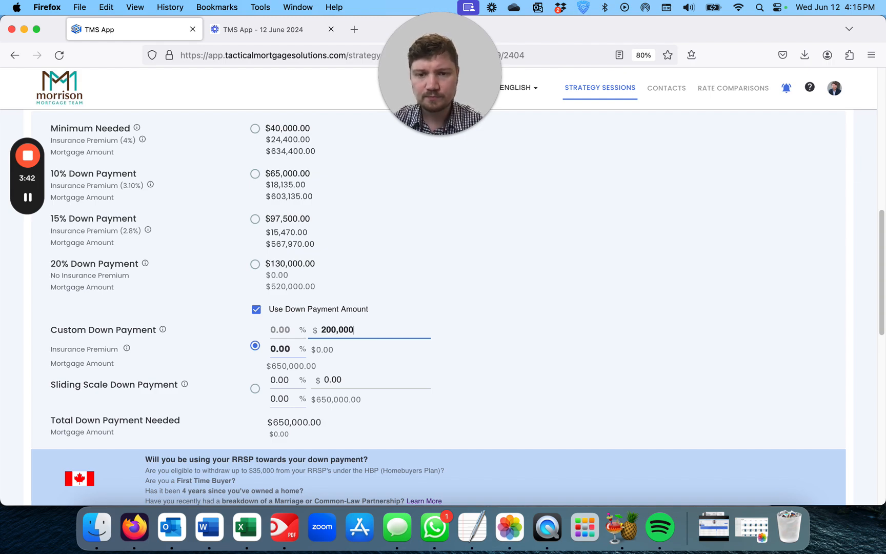
pyautogui.press('Tab')
pyautogui.scroll(3, 552, 321)
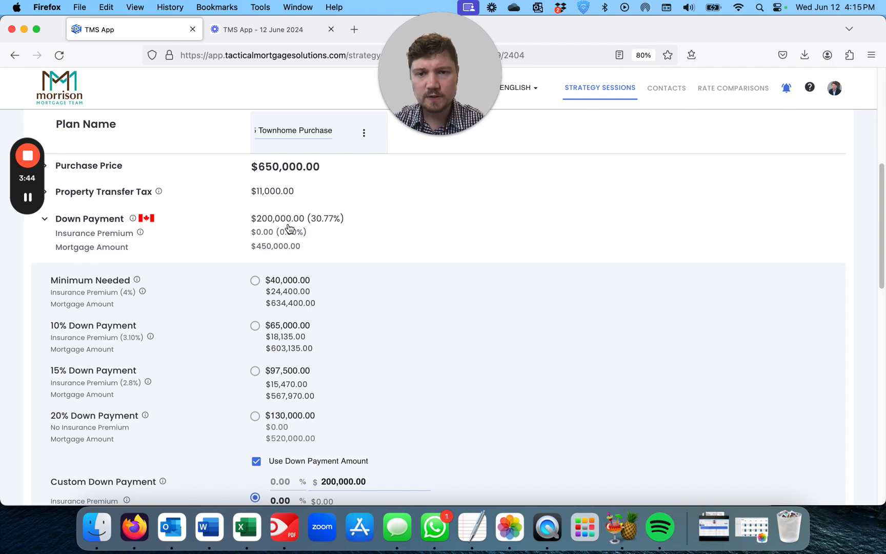
pyautogui.scroll(-5, 322, 283)
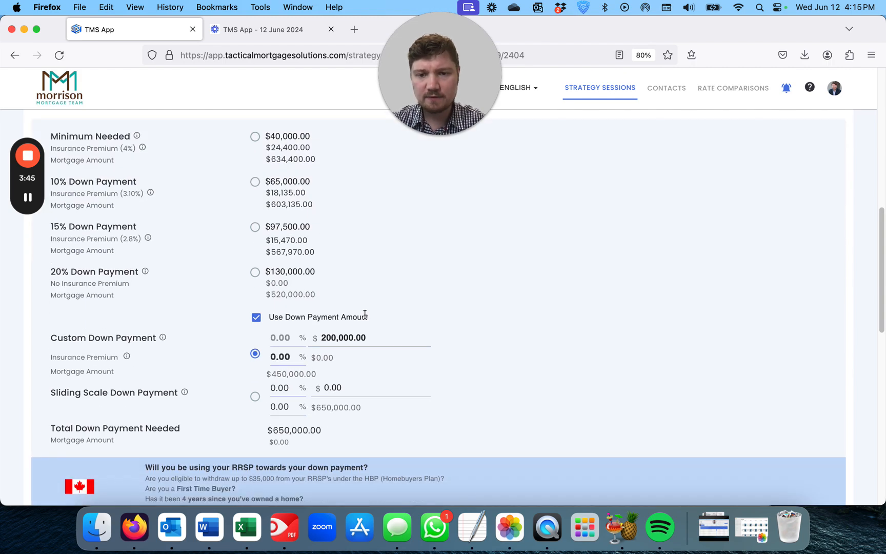
# Turn off Use Down Payment Amount, try a custom down payment of 35%, and read the custom insurance premium information
pyautogui.click(256, 317)
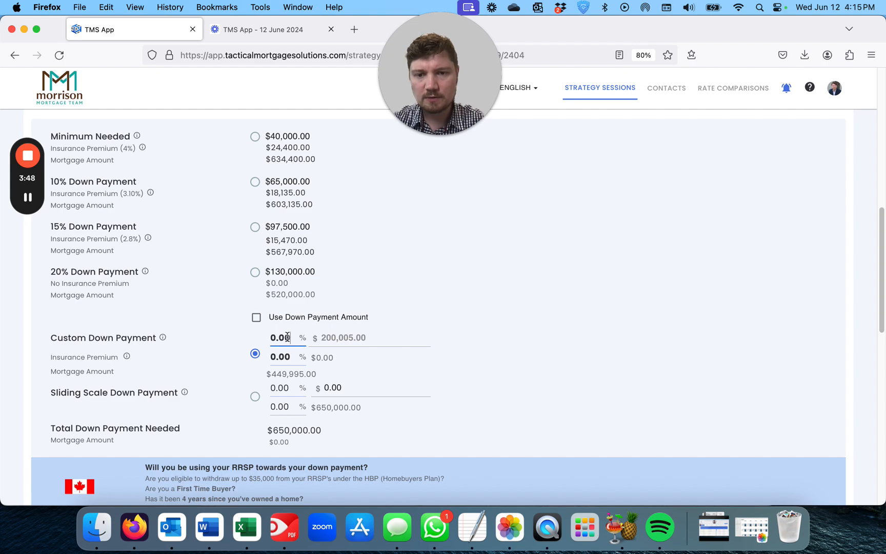
pyautogui.click(284, 337)
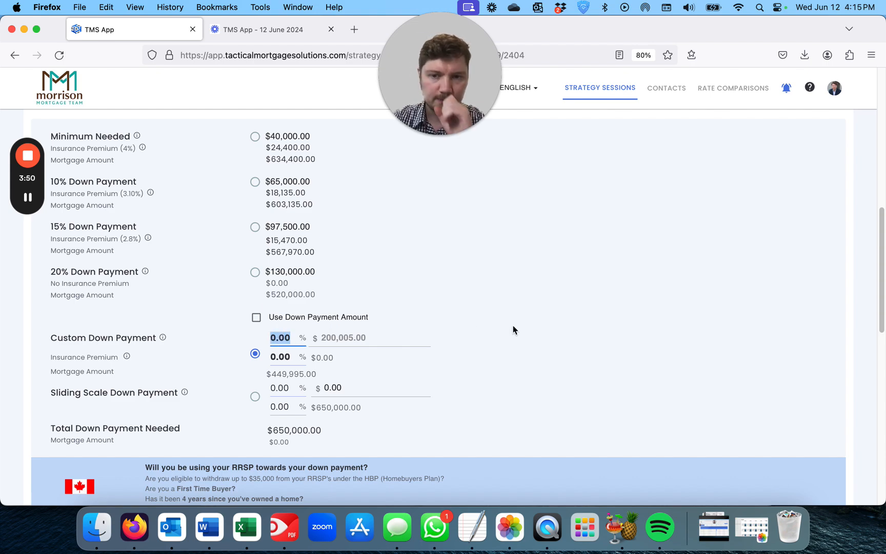
pyautogui.write('35')
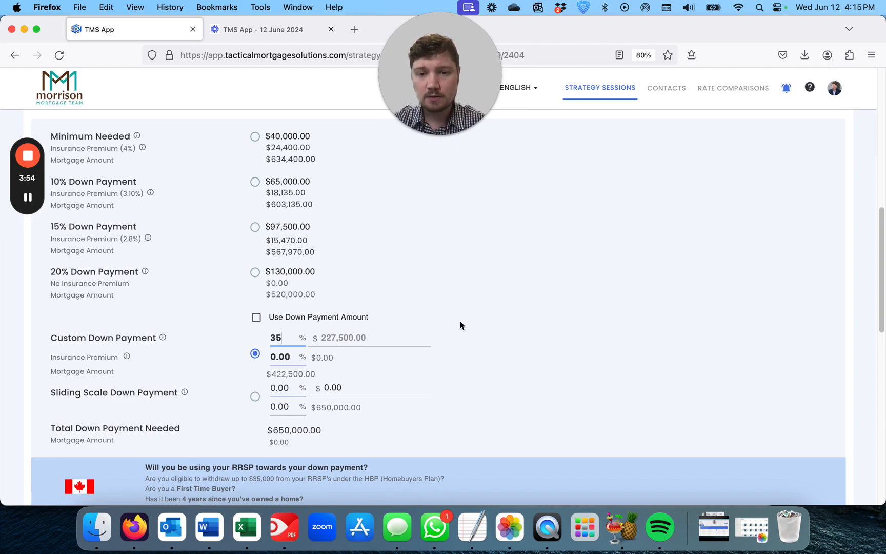
pyautogui.scroll(2, 481, 320)
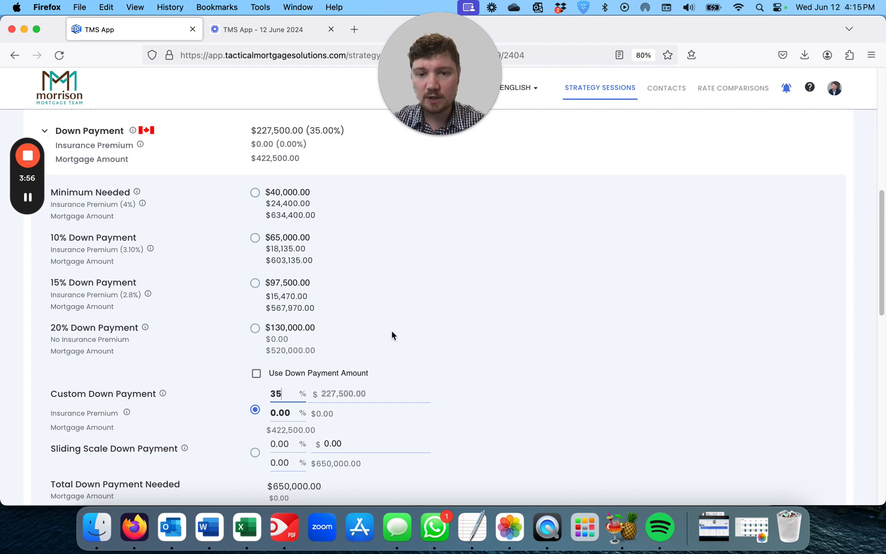
pyautogui.scroll(-1, 394, 354)
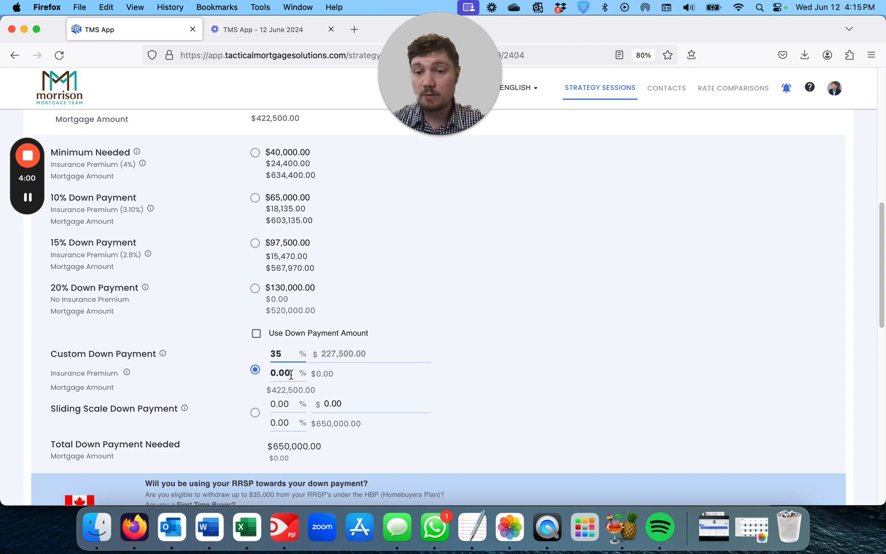
pyautogui.moveTo(128, 376)
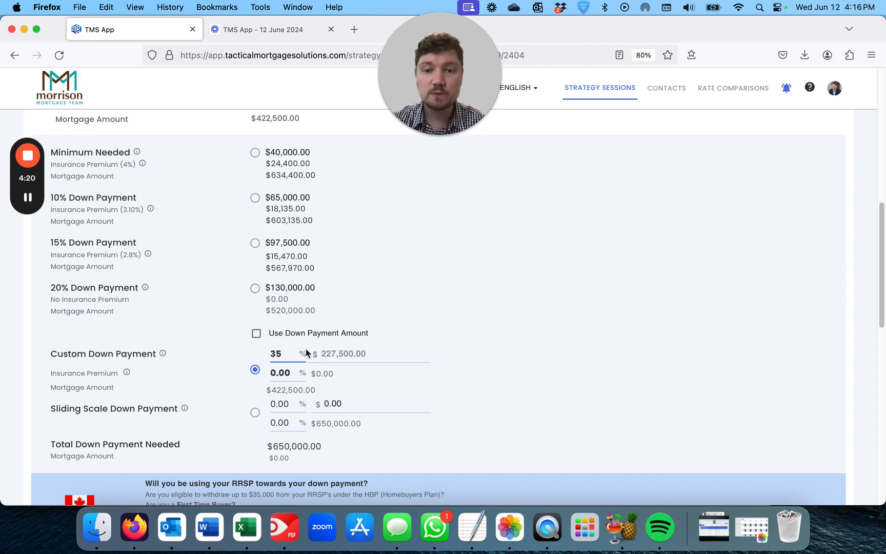
# Turn Use Down Payment Amount back on and set the custom down payment to $200,000
pyautogui.click(256, 334)
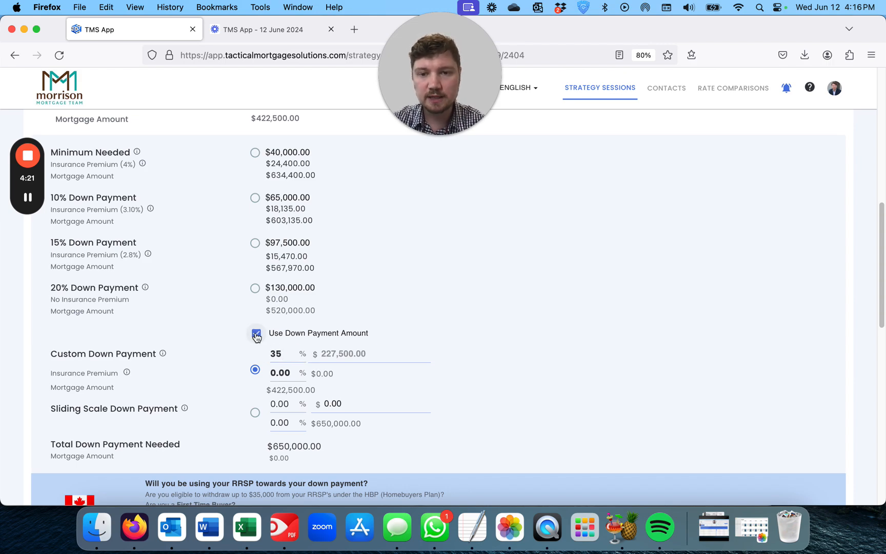
pyautogui.click(372, 354)
pyautogui.doubleClick(338, 353)
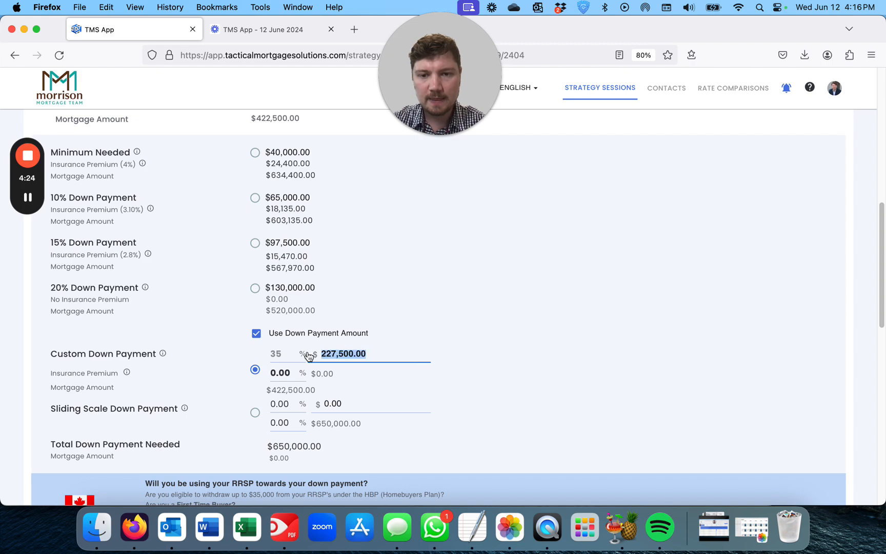
pyautogui.write('200,000')
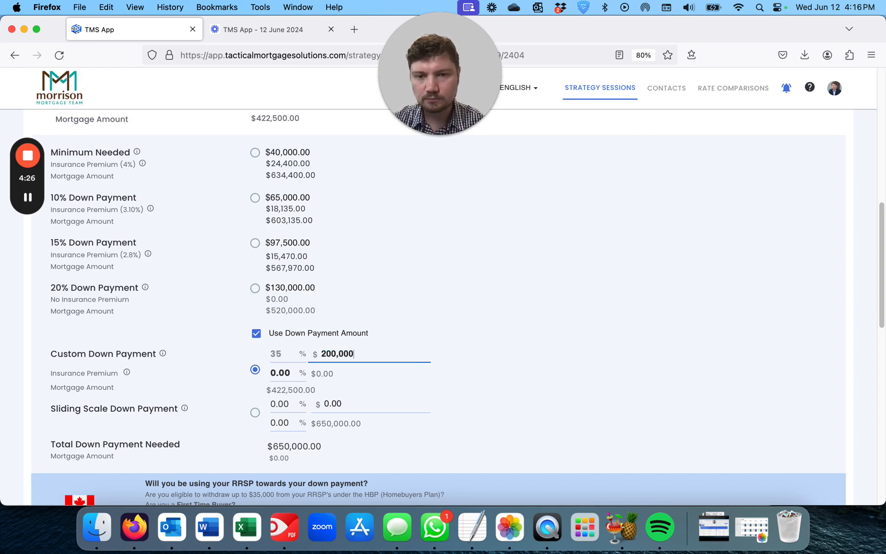
pyautogui.click(484, 362)
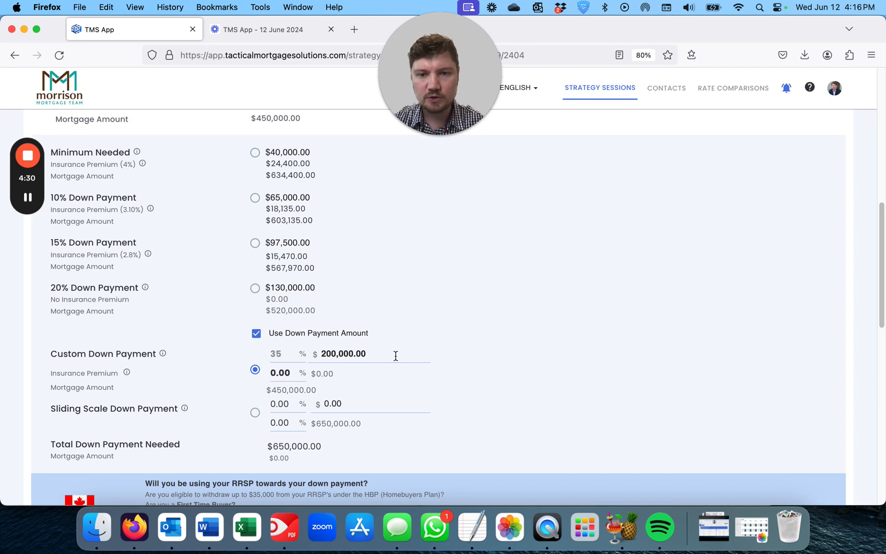
# Read the Sliding Scale Down Payment information and collapse the down payment section
pyautogui.scroll(-1, 401, 360)
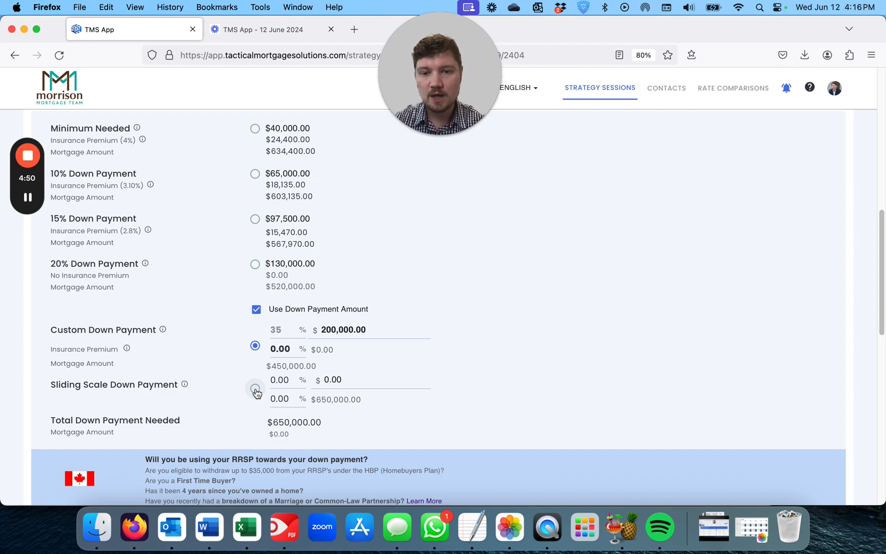
pyautogui.moveTo(185, 389)
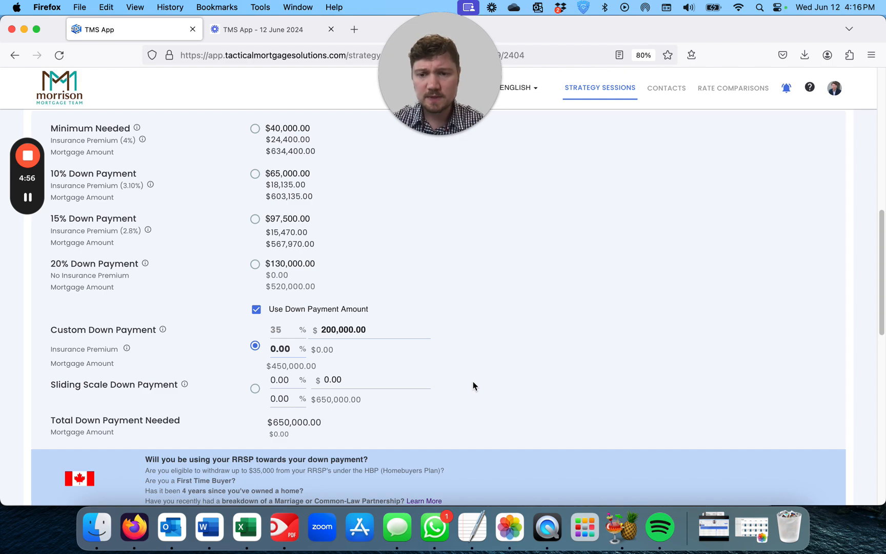
pyautogui.scroll(-1, 473, 386)
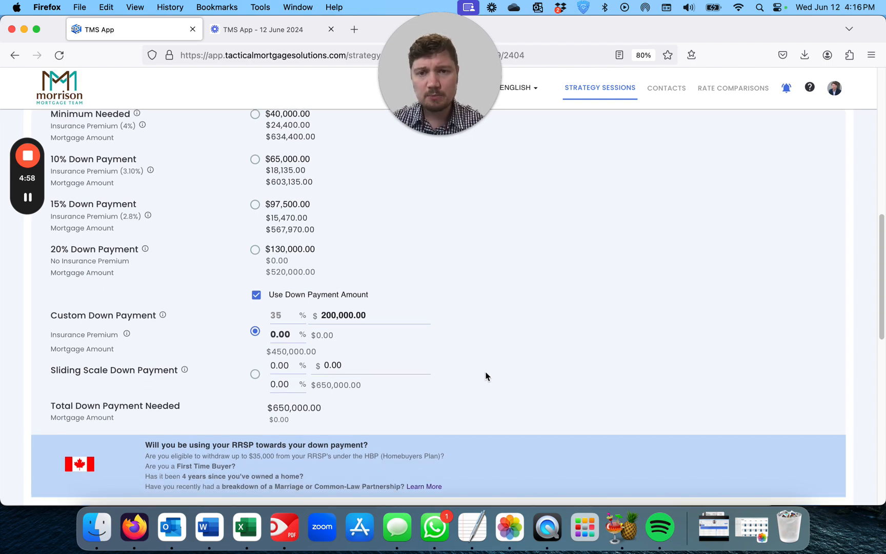
pyautogui.scroll(5, 487, 376)
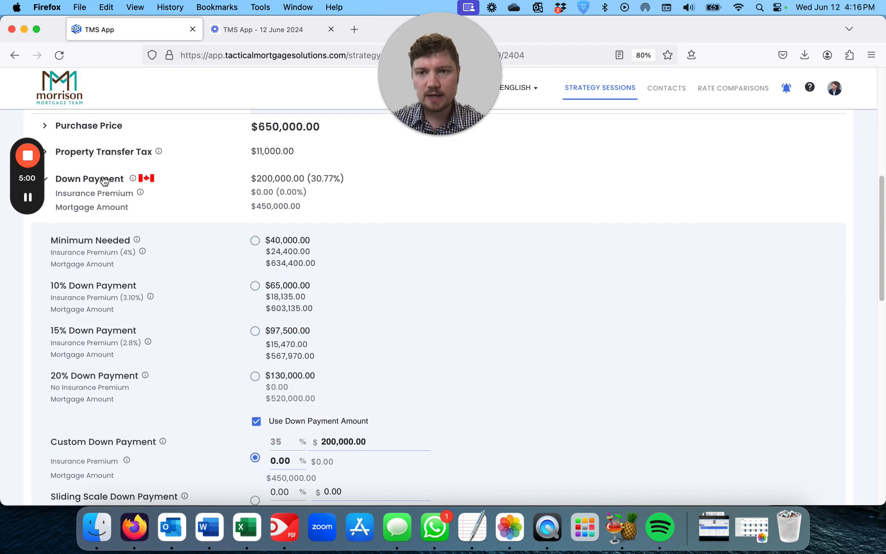
pyautogui.click(104, 180)
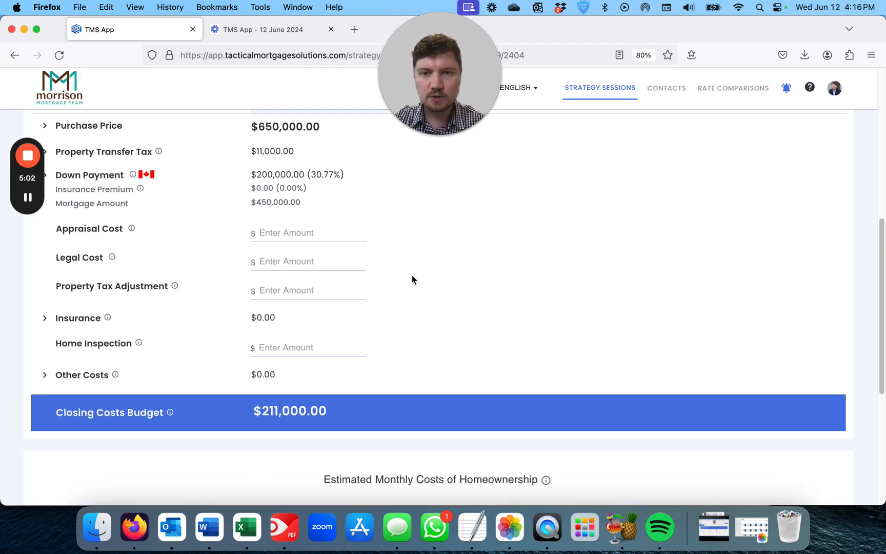
# Read the full text of the plan name above the purchase cost budget
pyautogui.scroll(2, 413, 280)
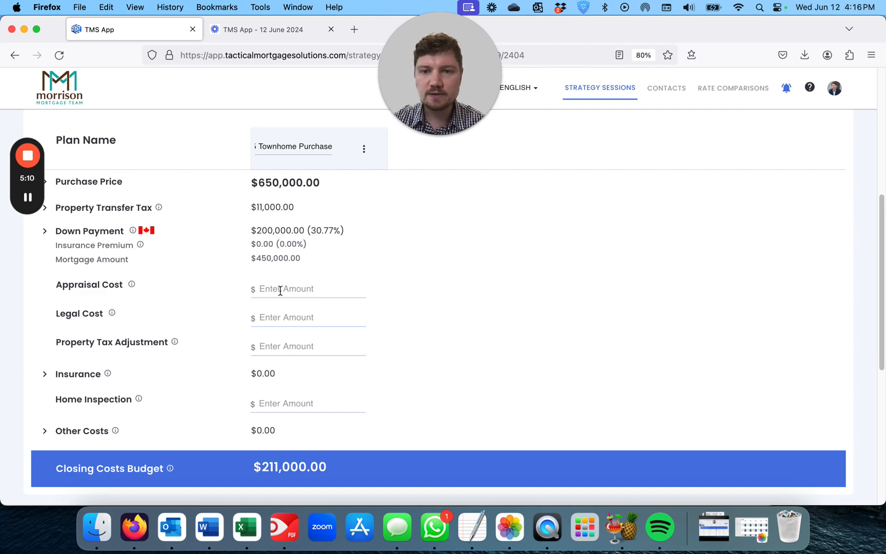
pyautogui.click(309, 146)
pyautogui.press('super+a')
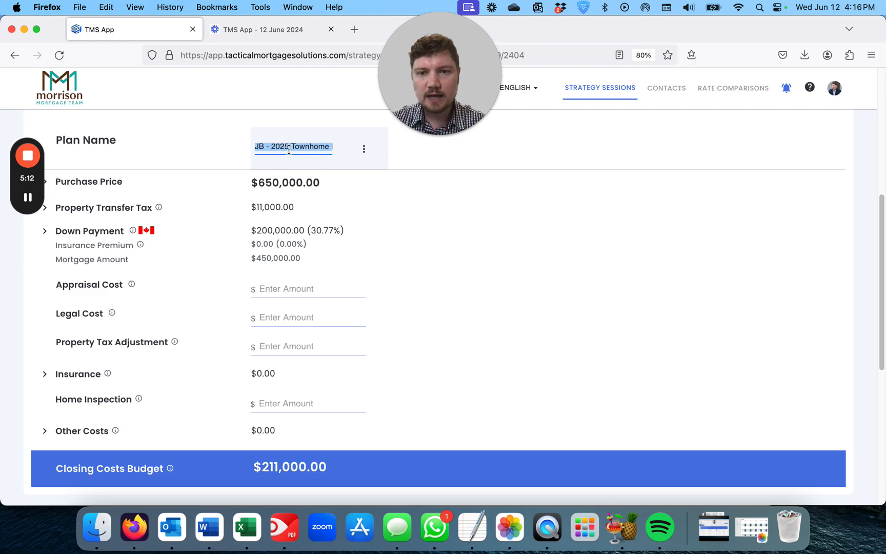
pyautogui.click(285, 147)
pyautogui.moveTo(284, 147); pyautogui.dragTo(381, 147)
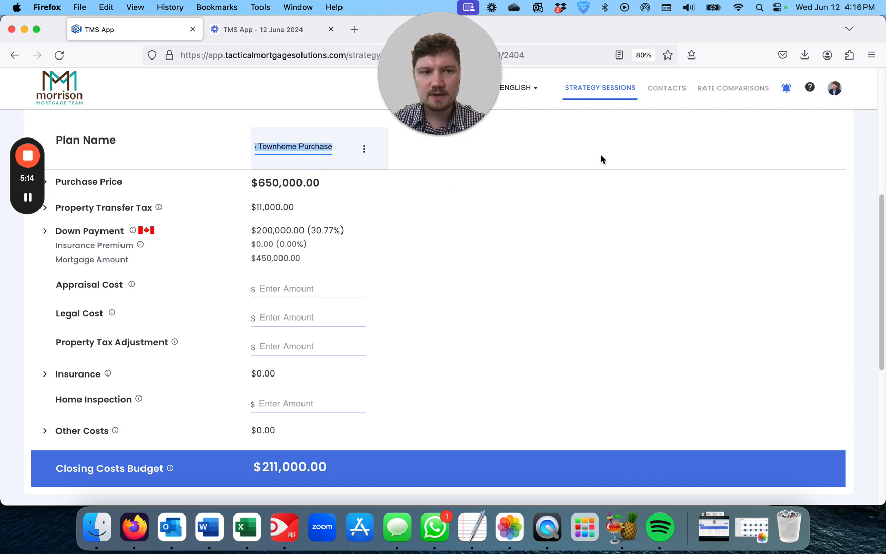
pyautogui.click(860, 225)
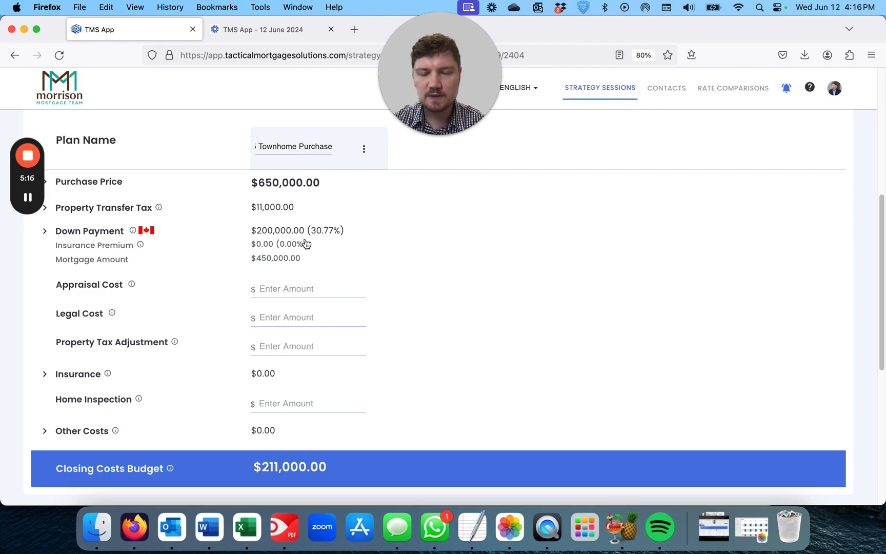
# Set the appraisal cost to $400 and the legal cost to $1,800
pyautogui.click(316, 290)
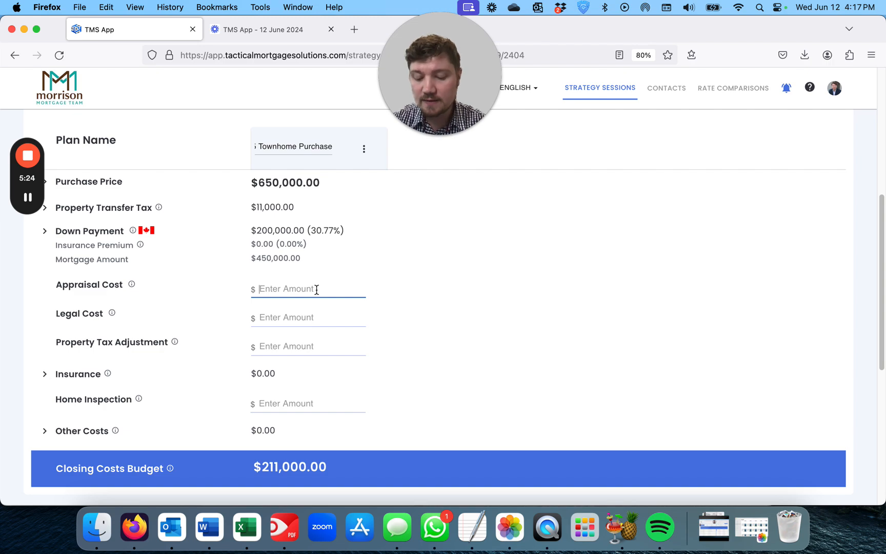
pyautogui.write('300')
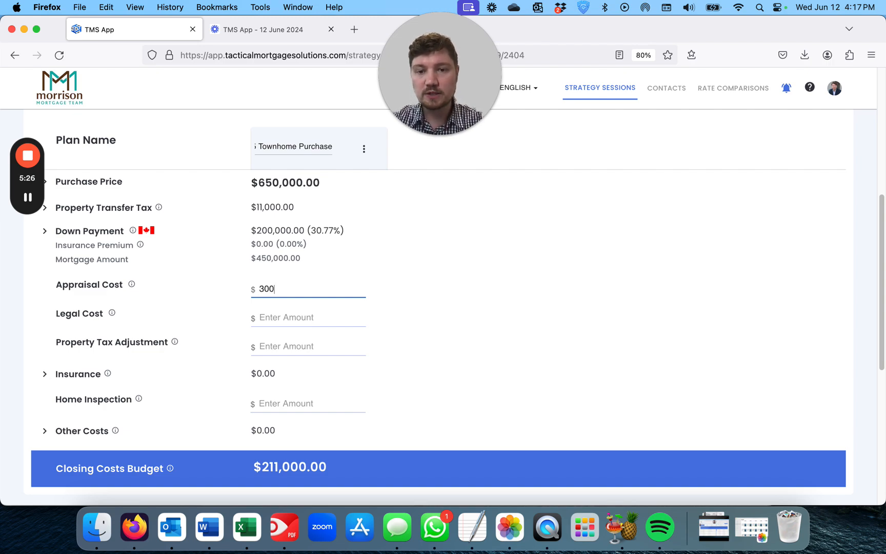
pyautogui.press('BackSpace')
pyautogui.press('BackSpace')
pyautogui.press('BackSpace')
pyautogui.write('400')
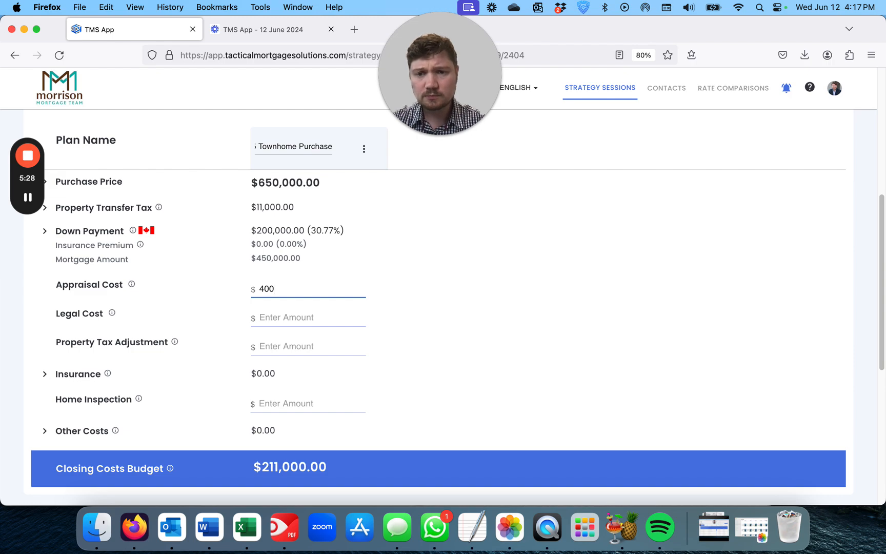
pyautogui.click(327, 319)
pyautogui.write('1800')
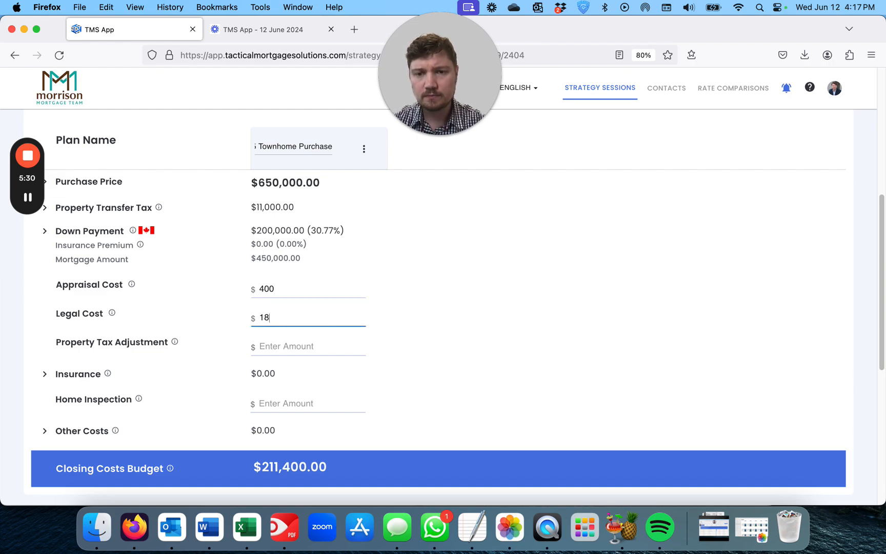
# Check the Property Tax Adjustment information and set the adjustment amount to $600
pyautogui.click(328, 348)
pyautogui.moveTo(175, 345)
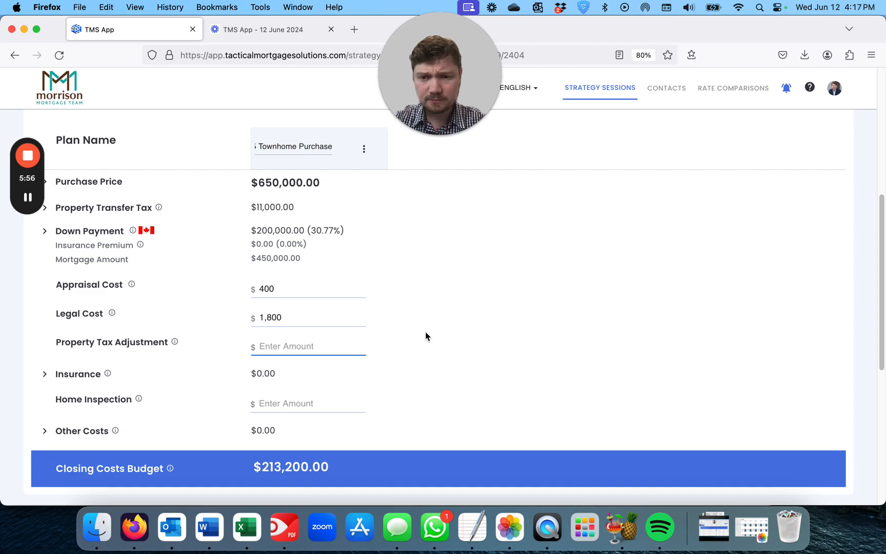
pyautogui.write('600')
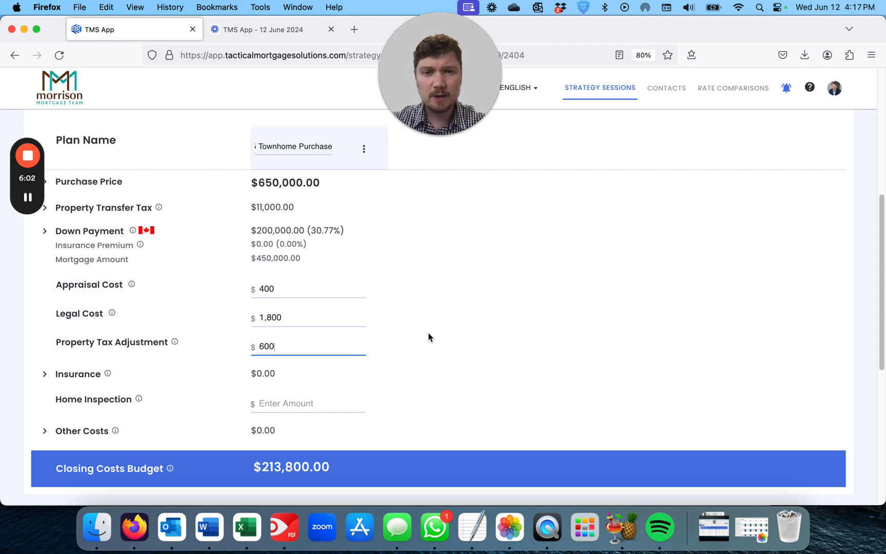
# Expand the Insurance section, review its estimate type, period and provider options, and collapse it
pyautogui.click(94, 374)
pyautogui.scroll(-4, 443, 364)
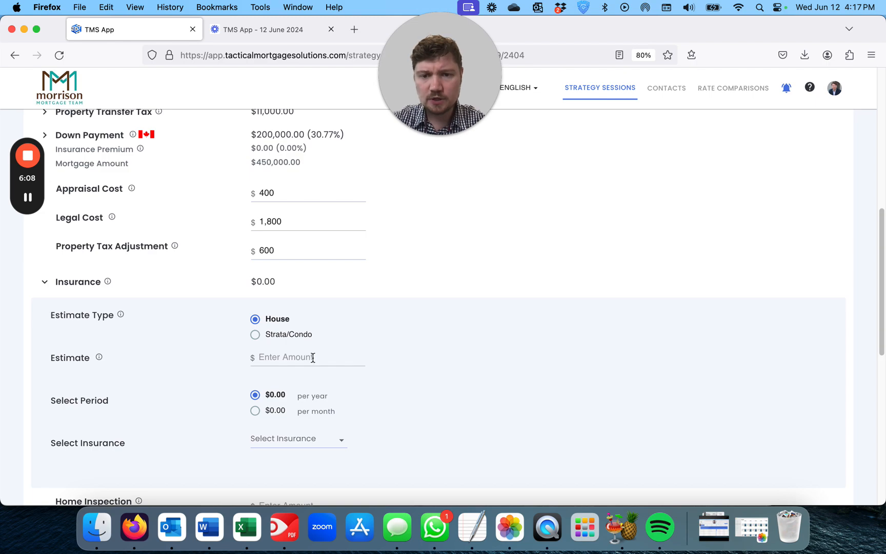
pyautogui.scroll(1, 317, 359)
pyautogui.scroll(-1, 317, 359)
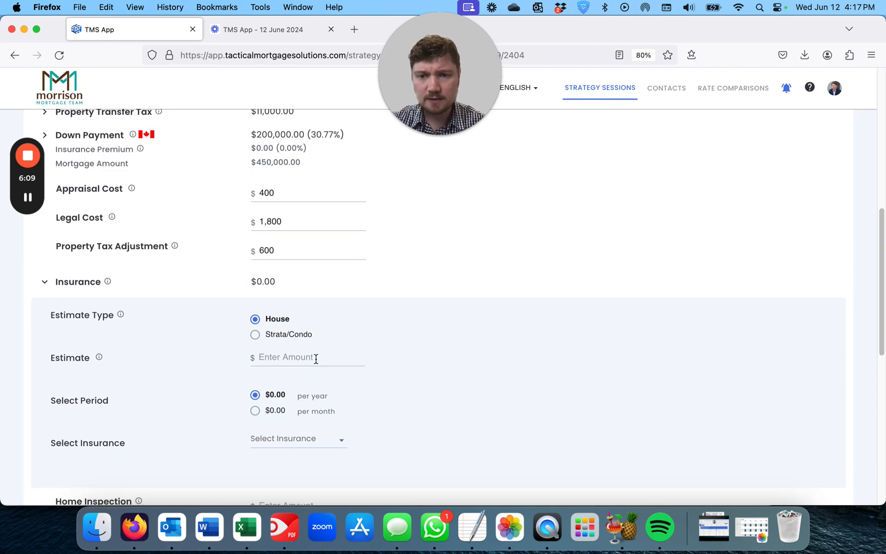
pyautogui.click(77, 282)
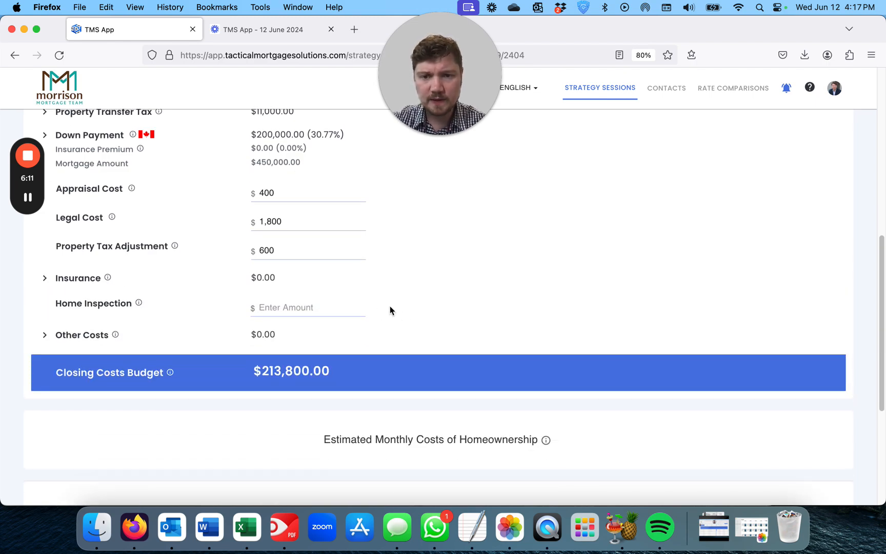
# Set the home inspection to $750 and the moving costs under Other Costs to $1,500
pyautogui.click(326, 312)
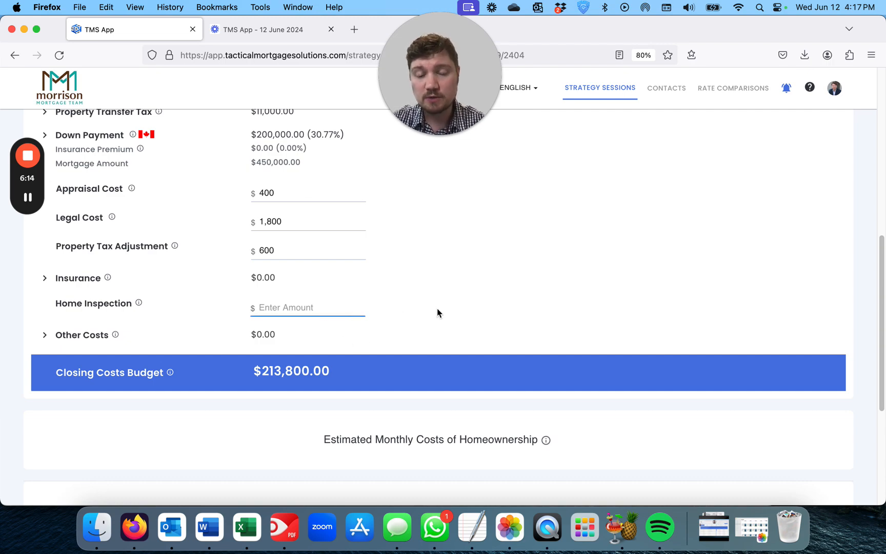
pyautogui.write('750')
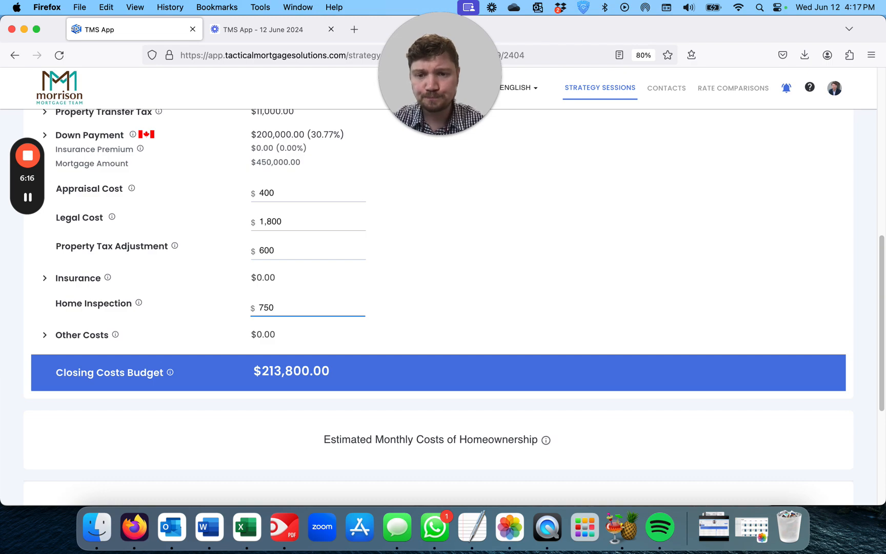
pyautogui.click(92, 336)
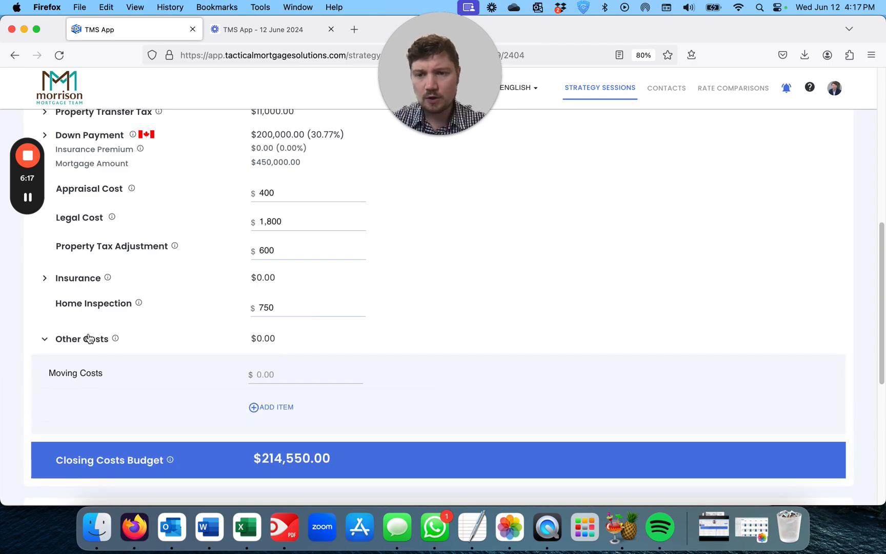
pyautogui.click(295, 374)
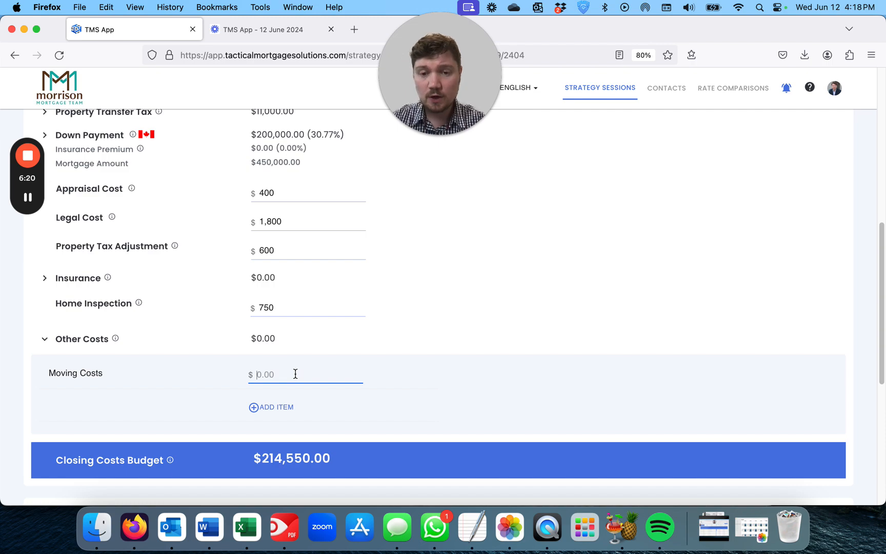
pyautogui.write('150000')
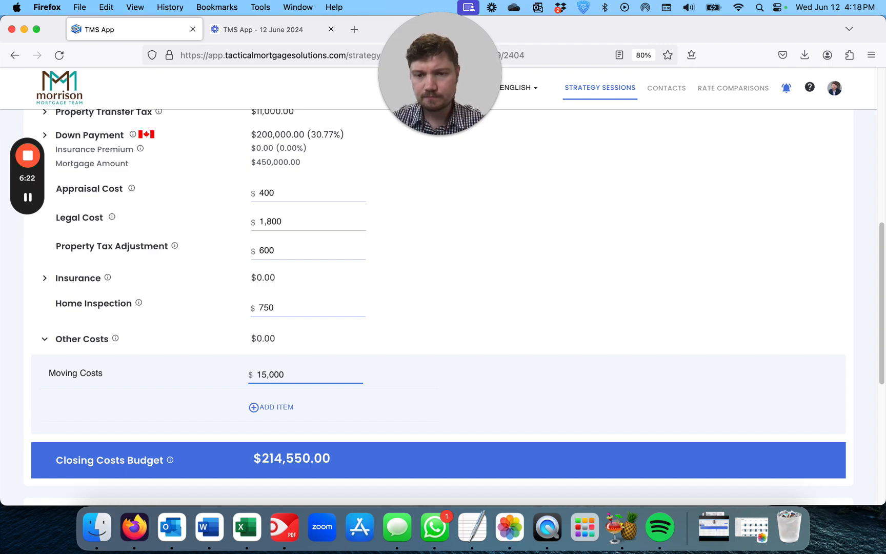
pyautogui.press('BackSpace')
pyautogui.press('BackSpace')
pyautogui.write('0')
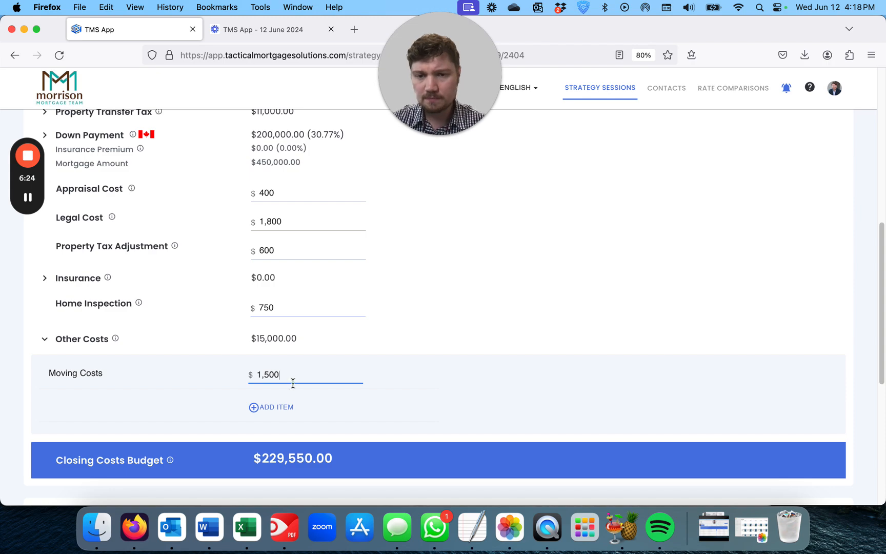
# Add an Other Costs item titled Car Loan Payout for $20,000 and collapse the Other Costs section
pyautogui.click(271, 406)
pyautogui.scroll(-5, 519, 373)
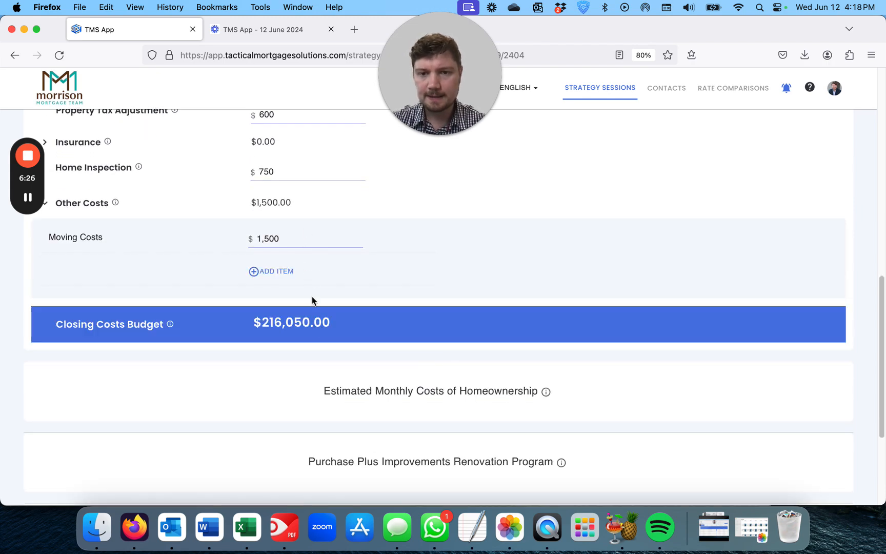
pyautogui.click(281, 273)
pyautogui.scroll(1, 359, 287)
pyautogui.click(304, 281)
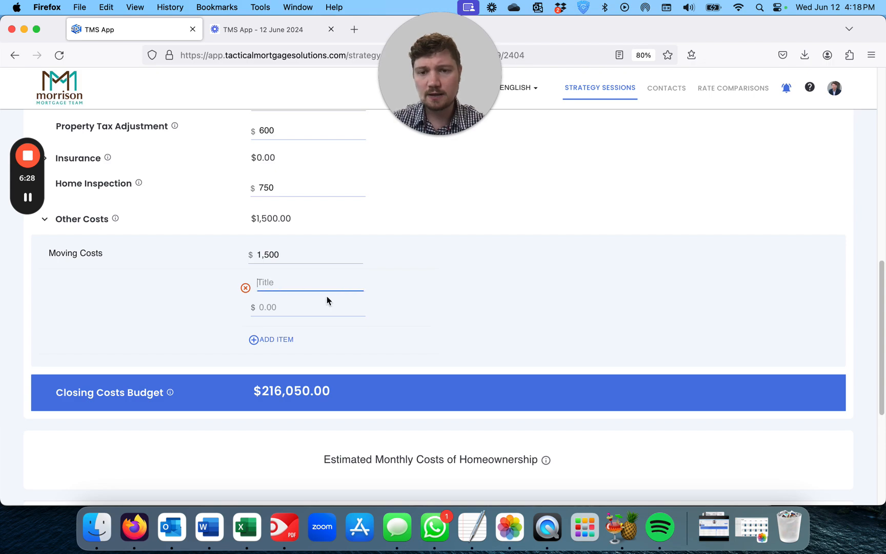
pyautogui.write('Car Loan')
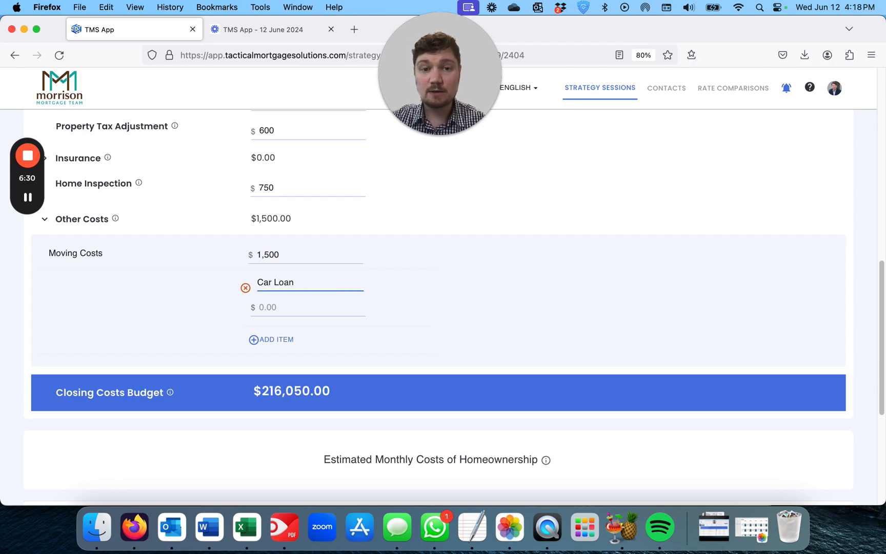
pyautogui.write(' Payout')
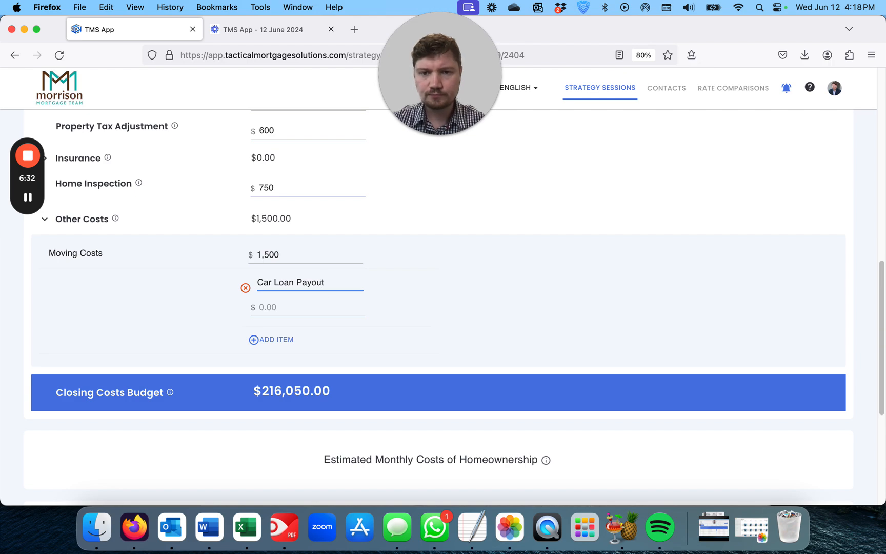
pyautogui.click(318, 306)
pyautogui.write('20')
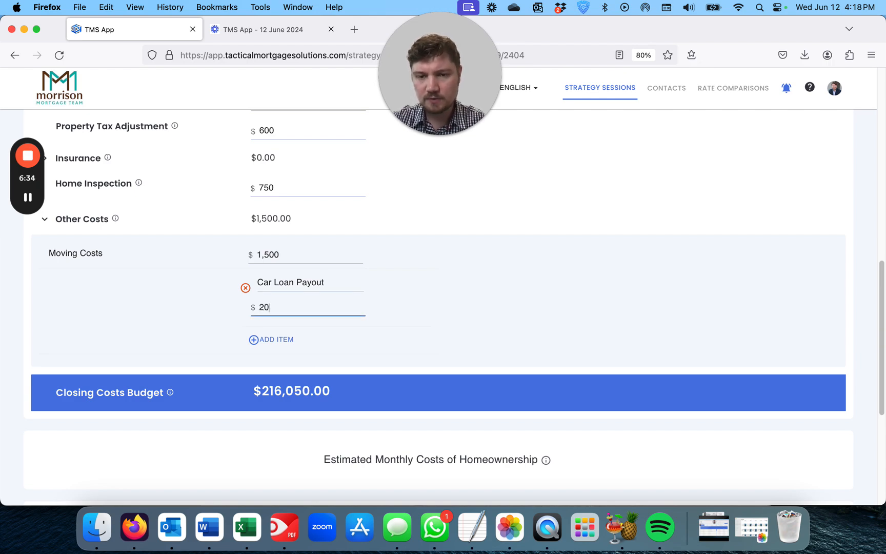
pyautogui.write(',000')
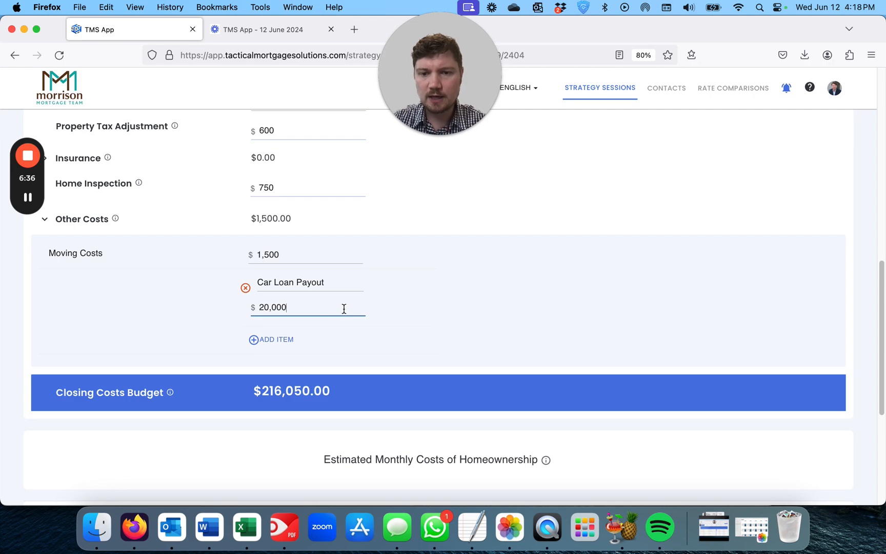
pyautogui.click(97, 218)
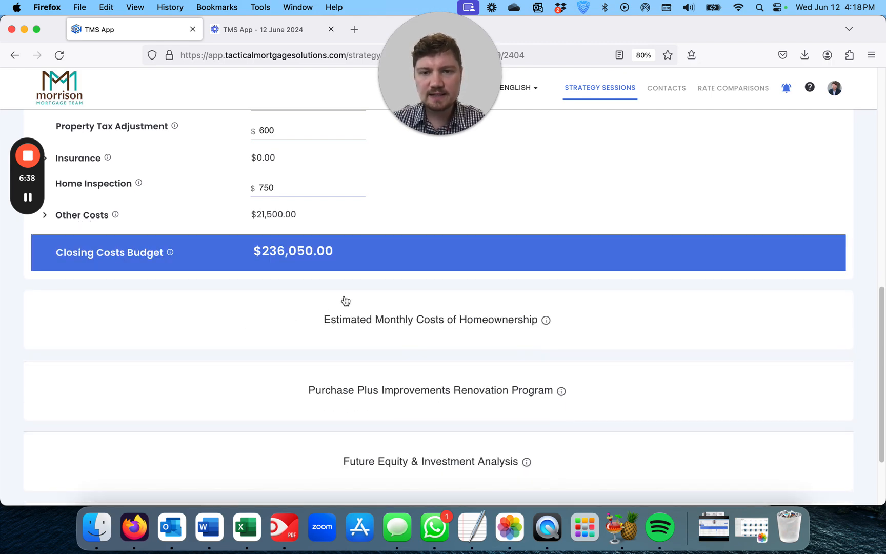
# Review the closing costs budget from the plan name down and the individual items under Other Costs
pyautogui.scroll(3, 346, 301)
pyautogui.scroll(2, 345, 301)
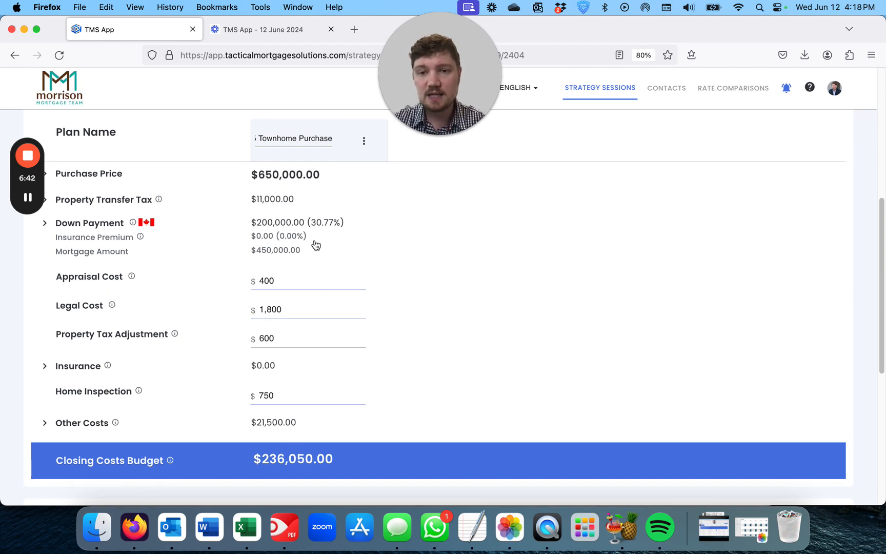
pyautogui.scroll(1, 421, 278)
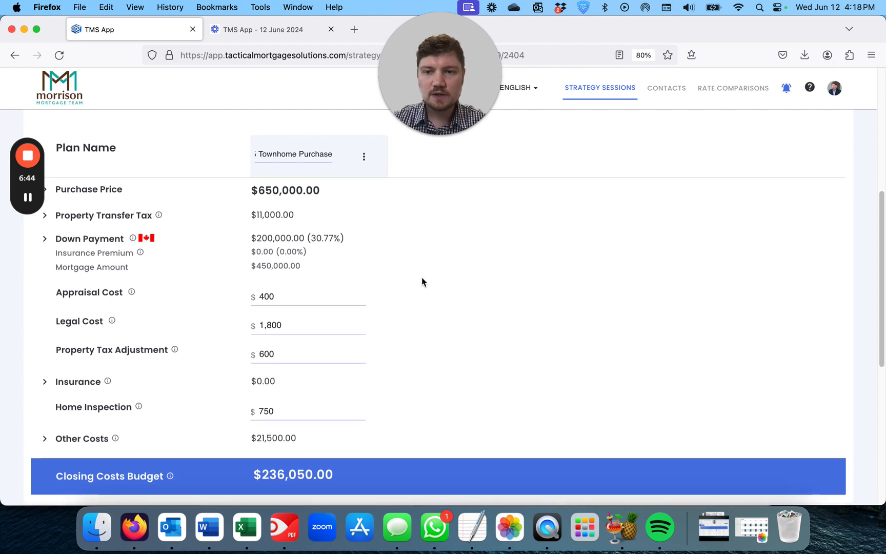
pyautogui.scroll(-1, 422, 282)
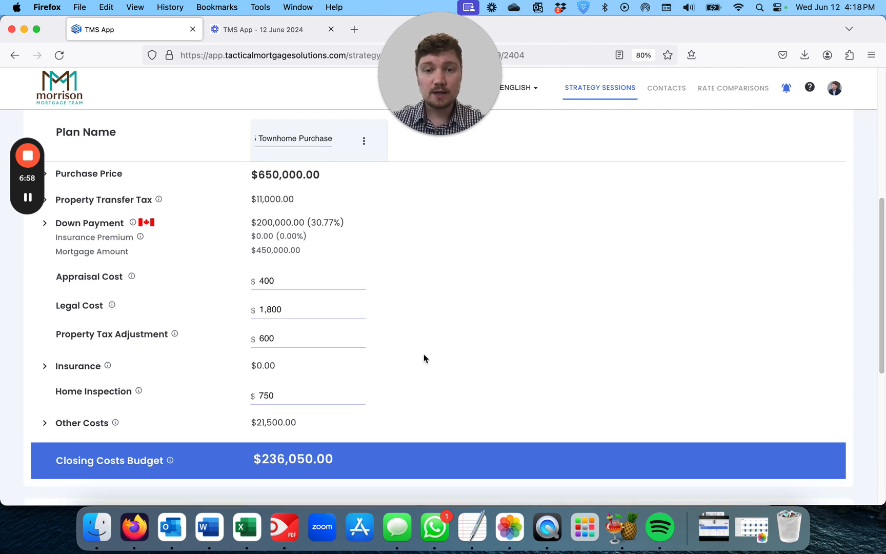
pyautogui.click(85, 431)
pyautogui.scroll(-5, 410, 374)
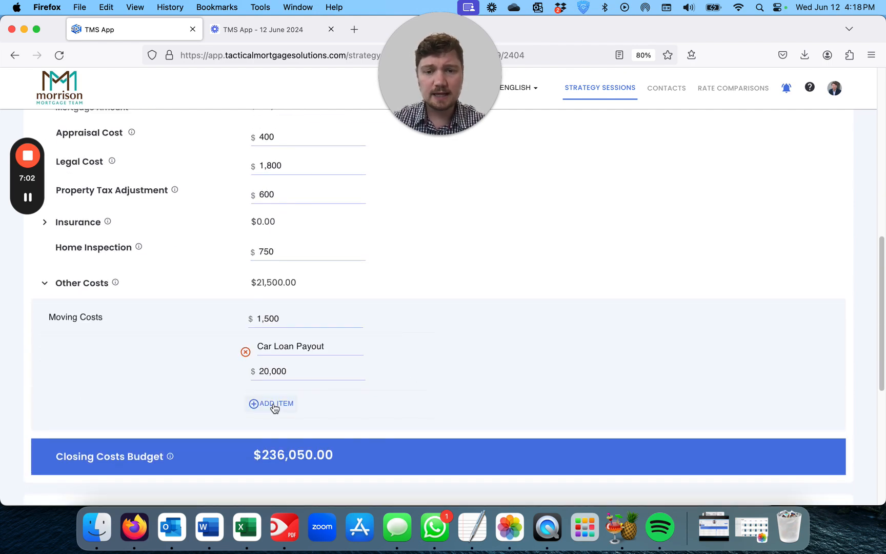
pyautogui.click(275, 404)
pyautogui.scroll(5, 424, 401)
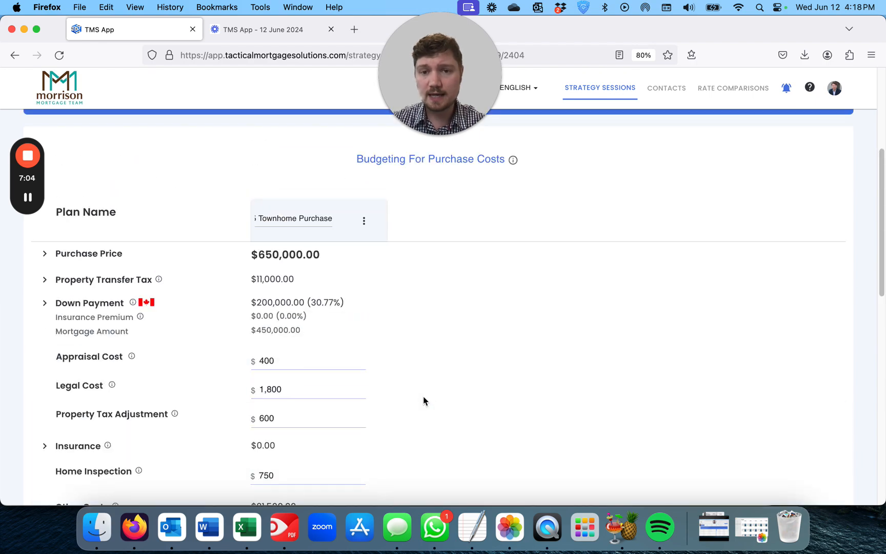
# Change the type of purchase to New Home, collapse the Purchase Price section, and check the updated costs
pyautogui.click(91, 259)
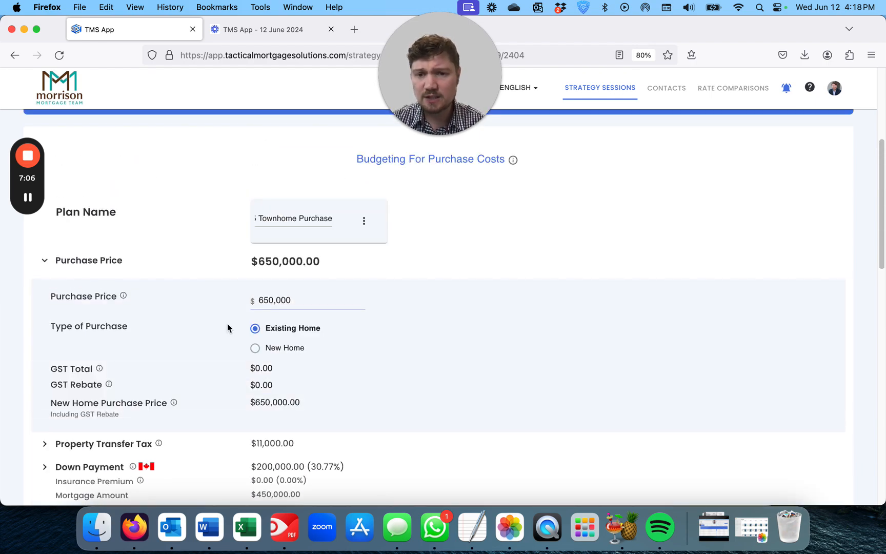
pyautogui.click(255, 348)
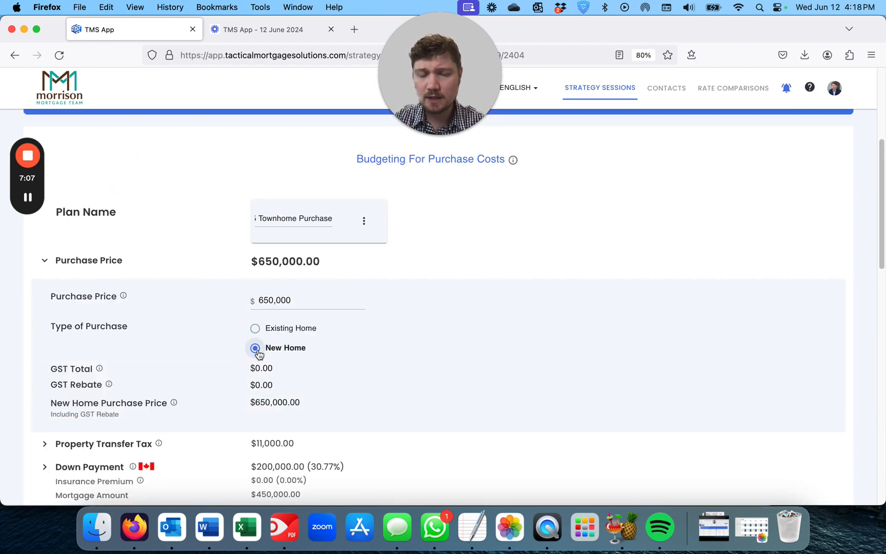
pyautogui.click(106, 260)
pyautogui.scroll(-2, 441, 344)
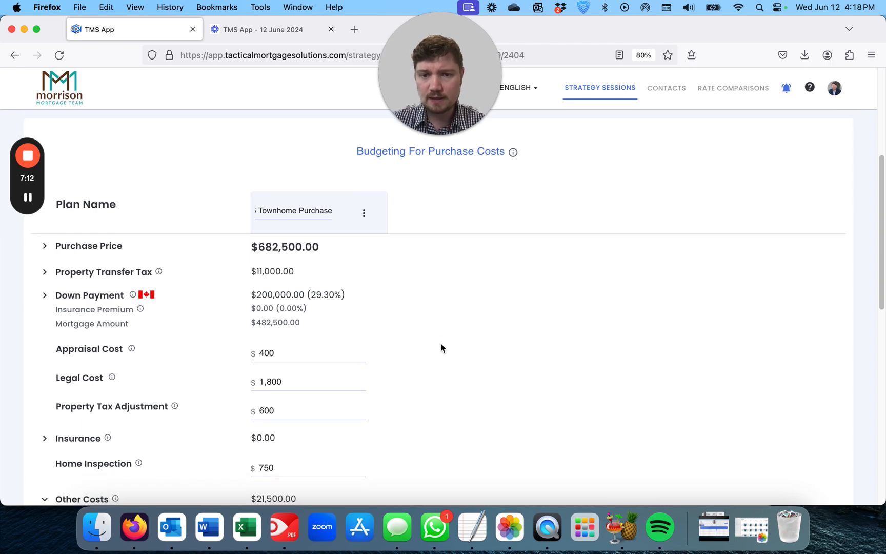
pyautogui.scroll(-7, 441, 347)
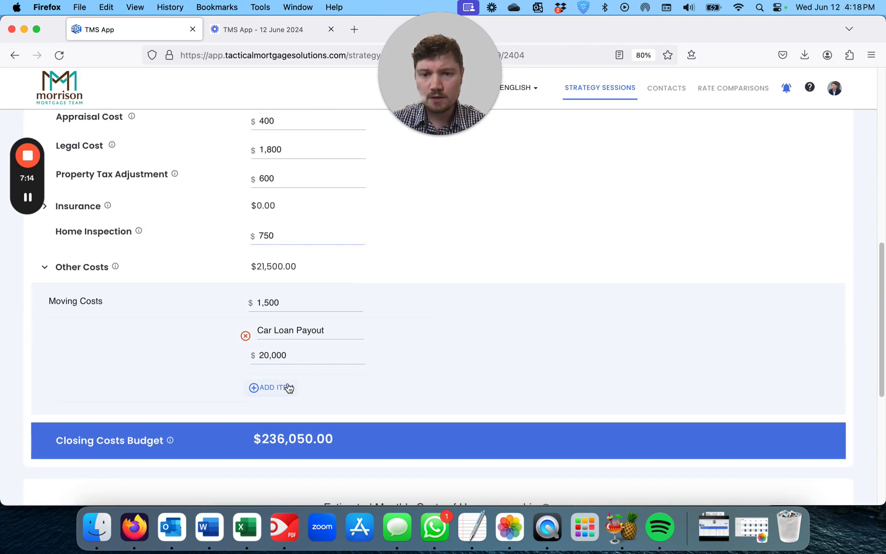
# Add an Other Costs item titled Deposits Paid for -$100,000, then collapse the section and review the updated closing costs budget
pyautogui.click(286, 388)
pyautogui.click(285, 389)
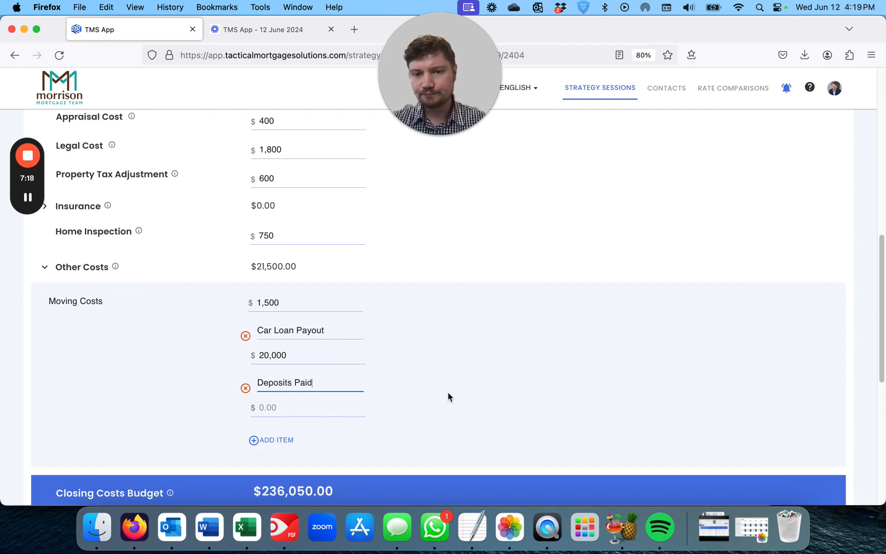
pyautogui.click(303, 408)
pyautogui.write('-1')
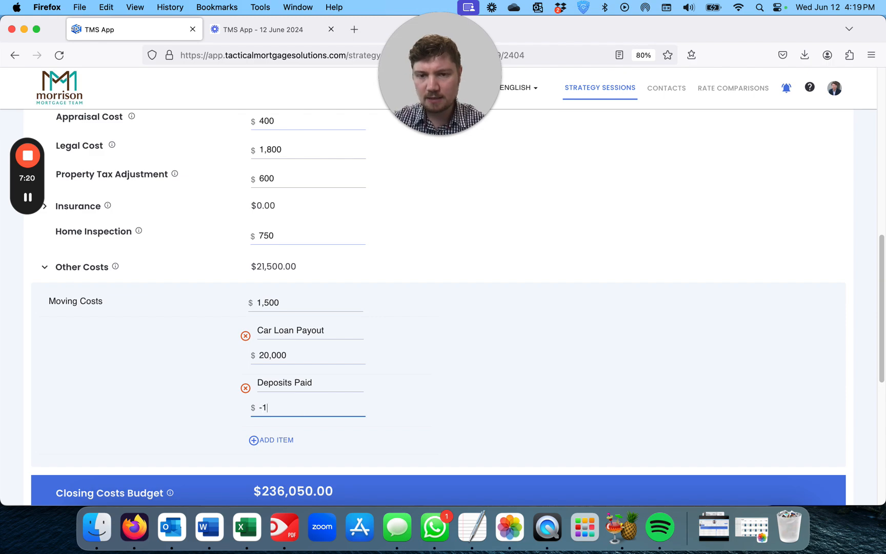
pyautogui.write('00,000')
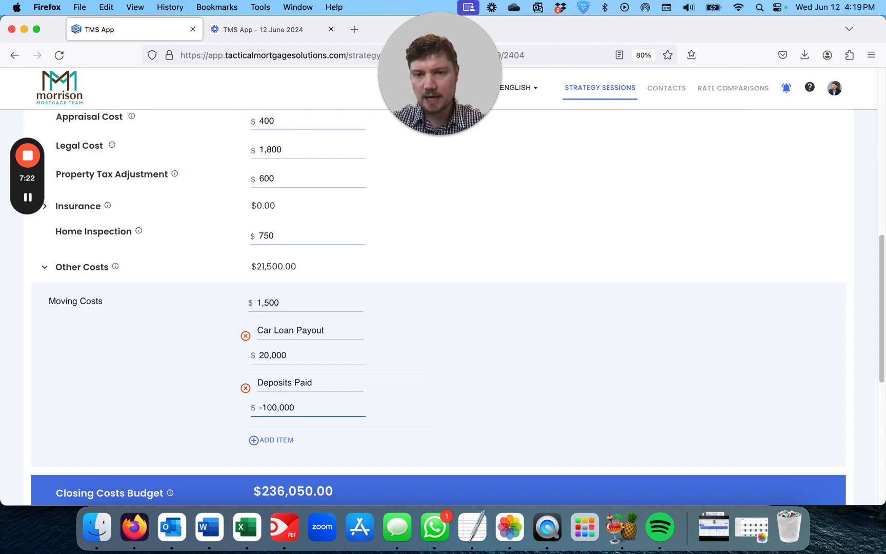
pyautogui.click(75, 268)
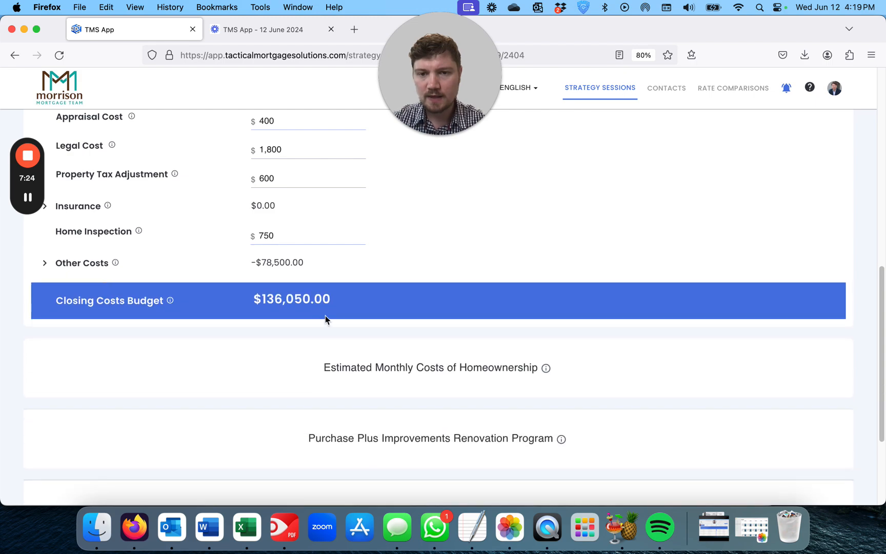
pyautogui.scroll(5, 285, 307)
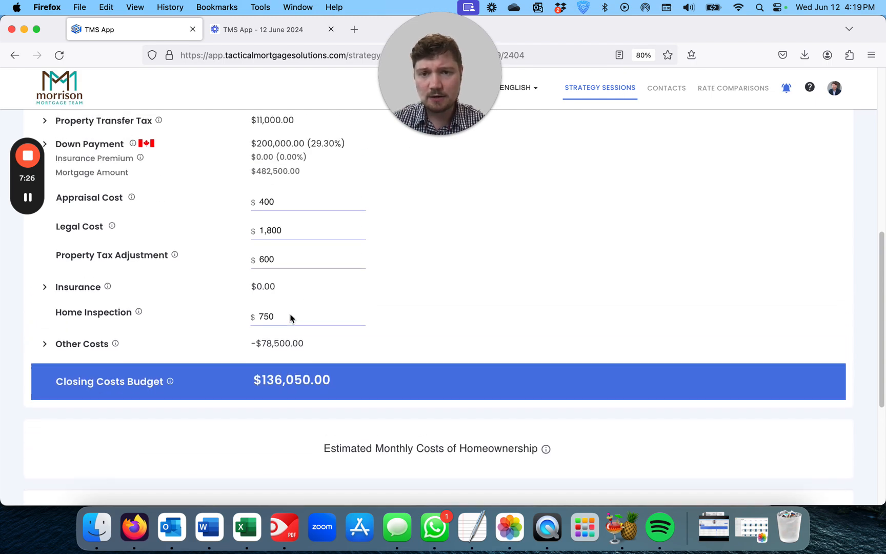
pyautogui.scroll(1, 300, 425)
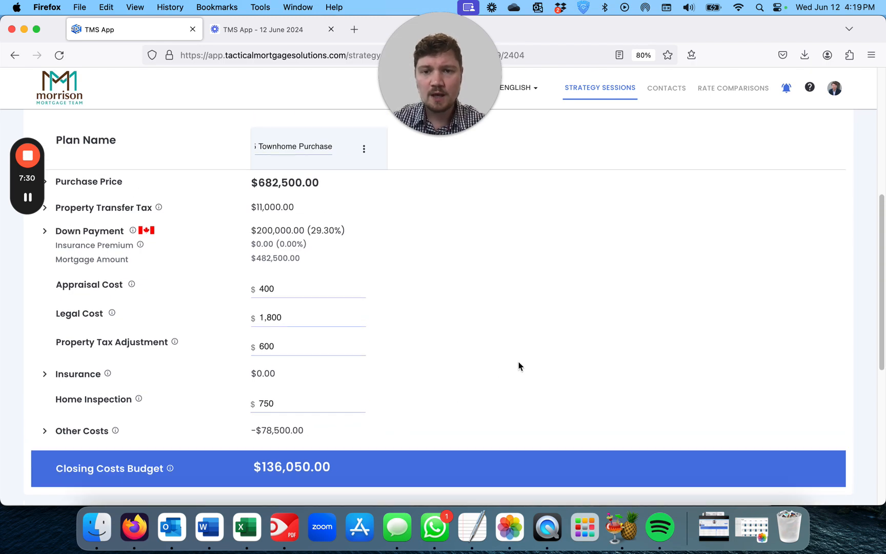
pyautogui.scroll(3, 518, 366)
pyautogui.scroll(-3, 519, 366)
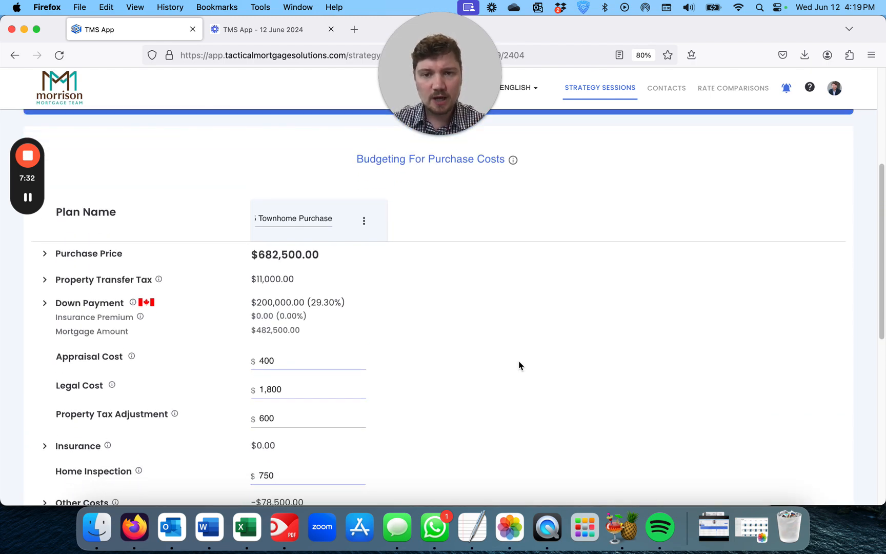